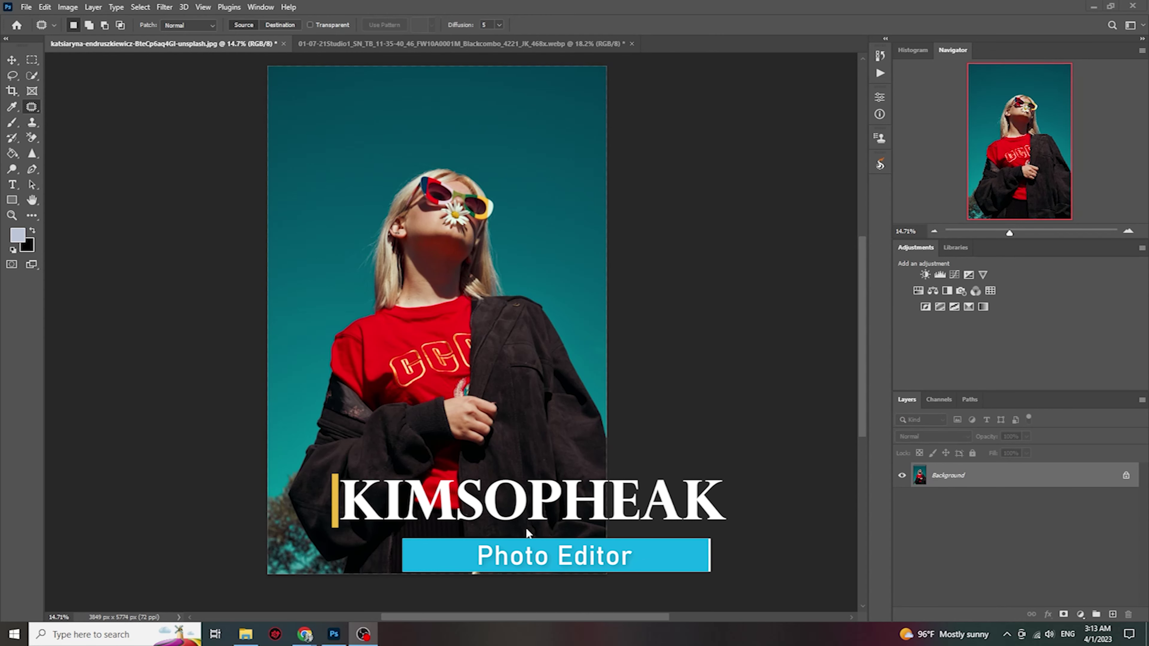
Pan and zoom around the woman's photo to inspect the shirt and jacket.
scroll(556, 478, "up", 5, "alt")
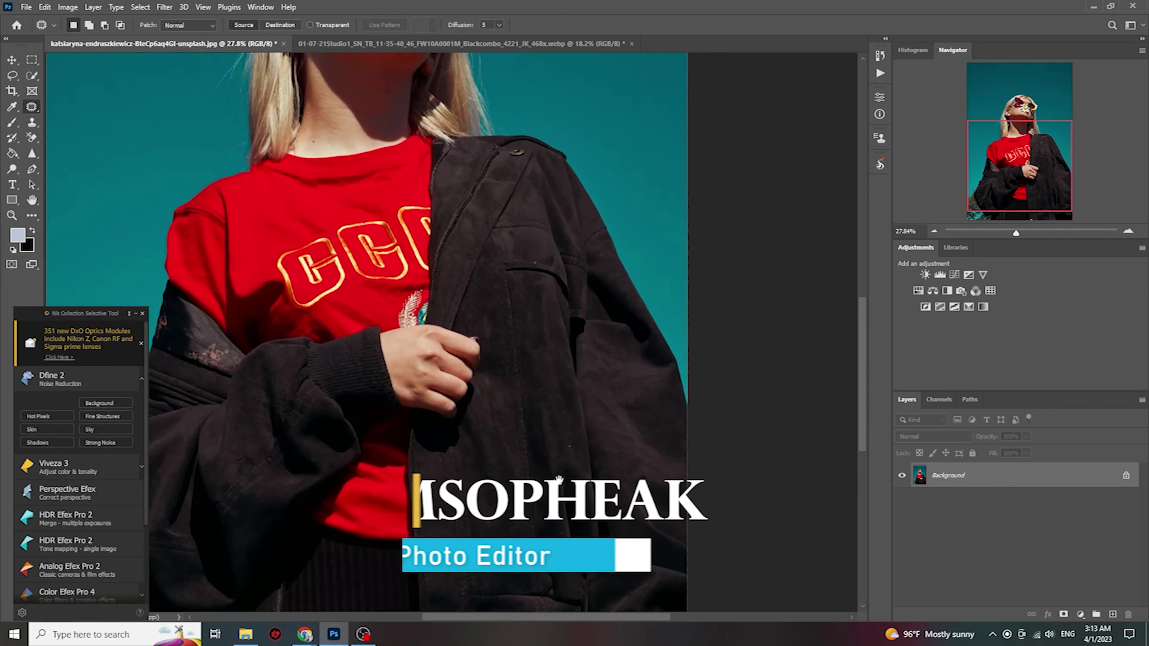
left_click_drag(557, 478, 597, 426)
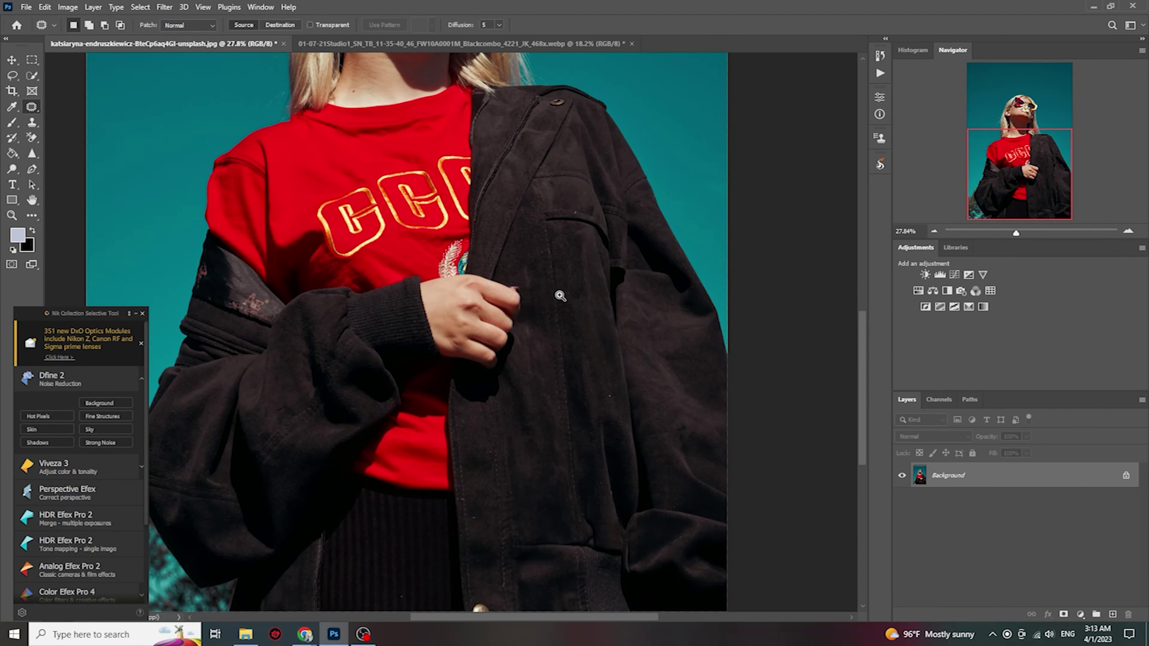
scroll(554, 296, "up", 1, "alt")
scroll(587, 274, "up", 1, "alt")
scroll(579, 226, "up", 1, "alt")
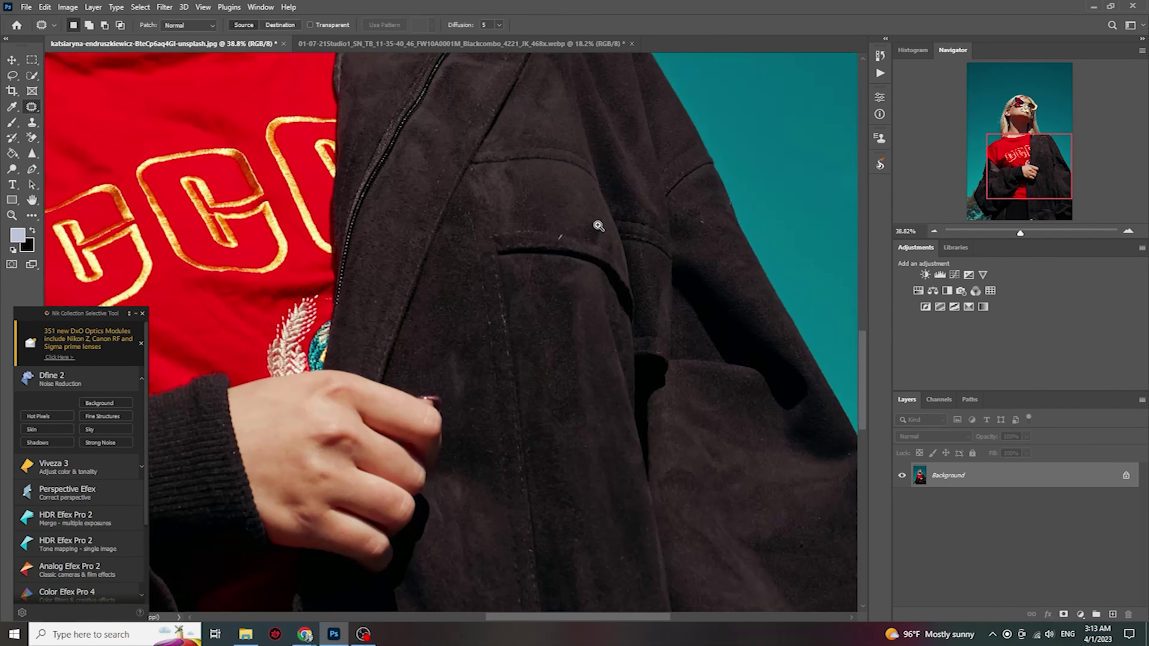
scroll(667, 244, "up", 2, "alt")
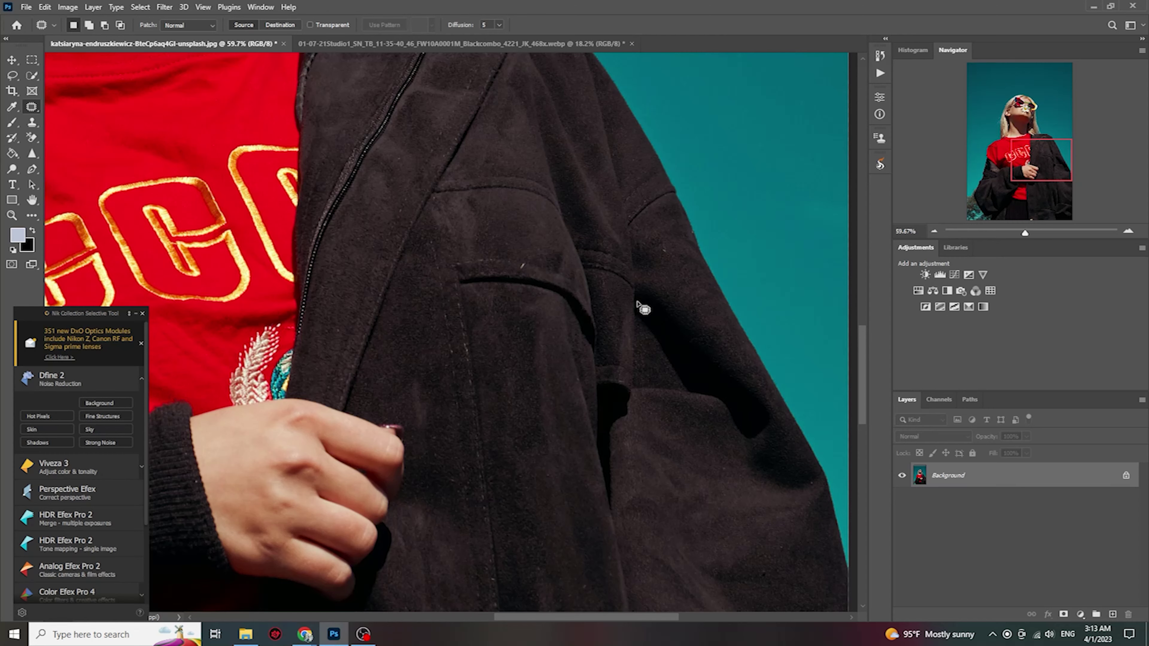
scroll(681, 248, "down", 1, "alt")
scroll(560, 271, "down", 1, "alt")
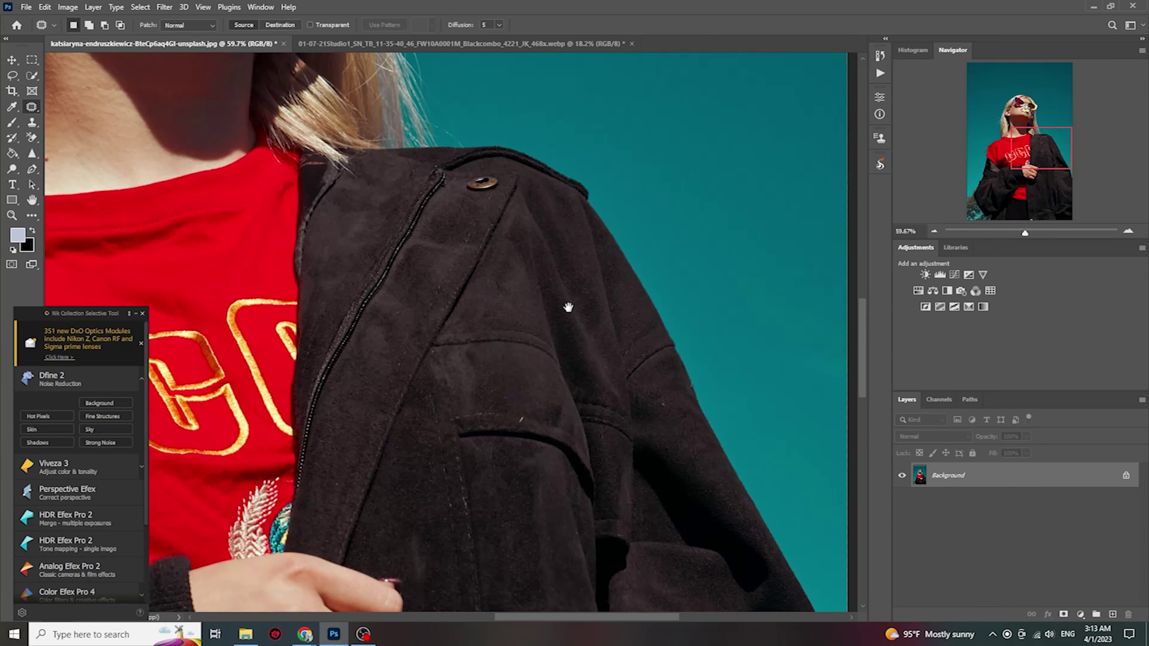
scroll(538, 317, "down", 3)
scroll(574, 336, "down", 3)
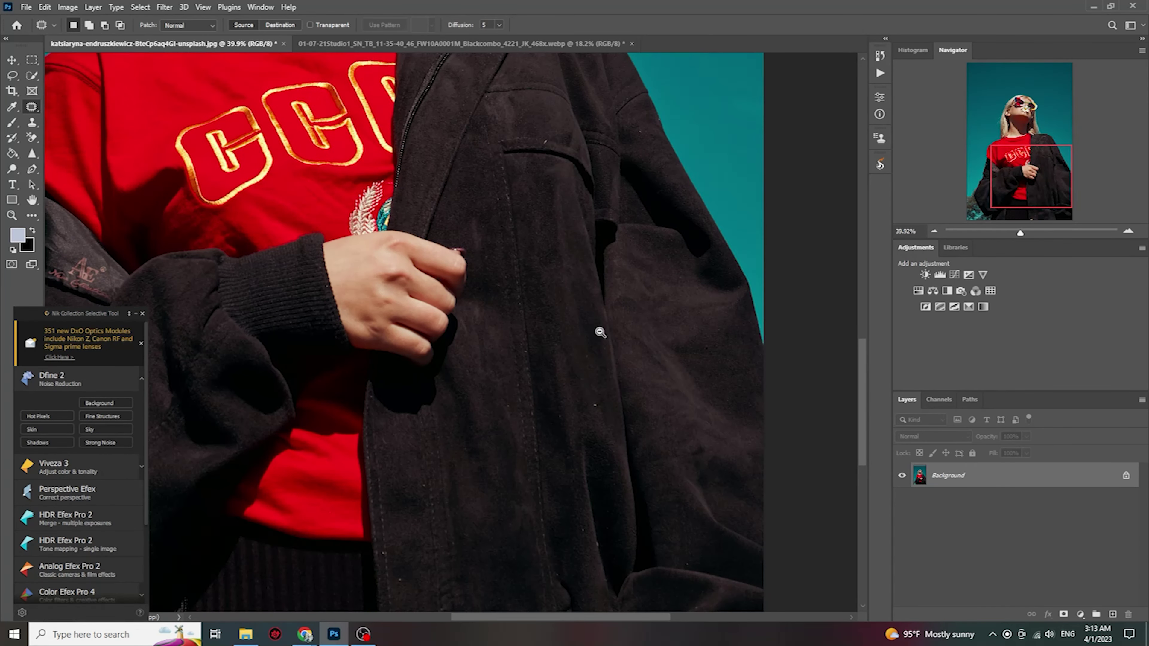
scroll(555, 363, "down", 4, "alt")
scroll(556, 362, "up", 3)
scroll(553, 361, "down", 1, "alt")
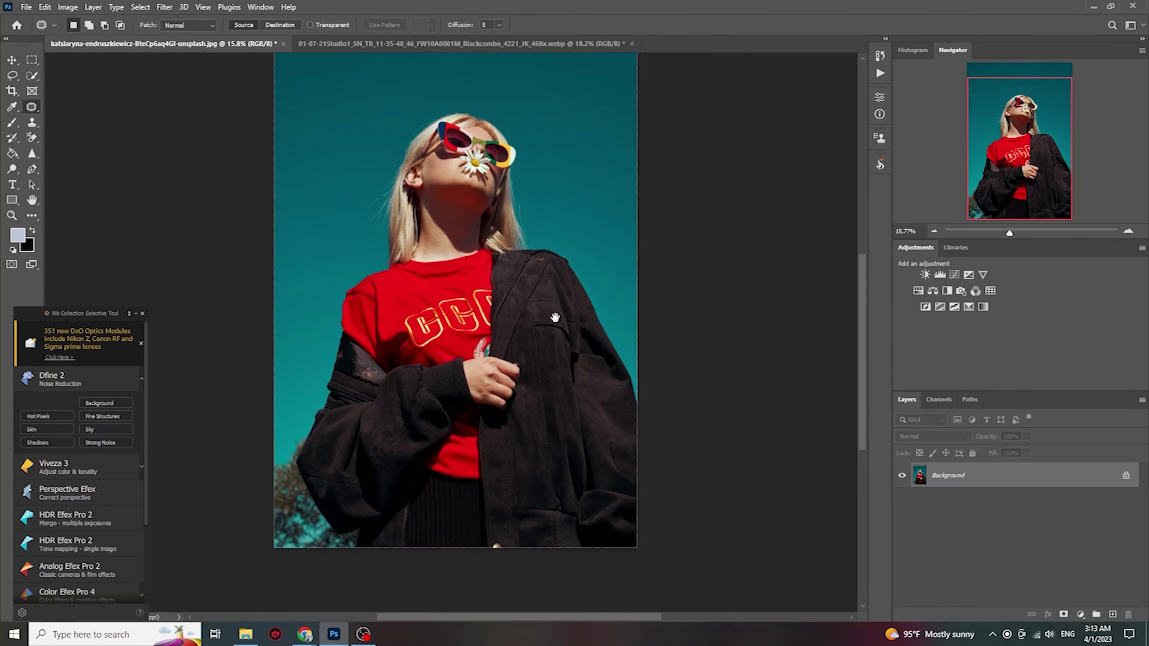
scroll(550, 357, "down", 1, "alt")
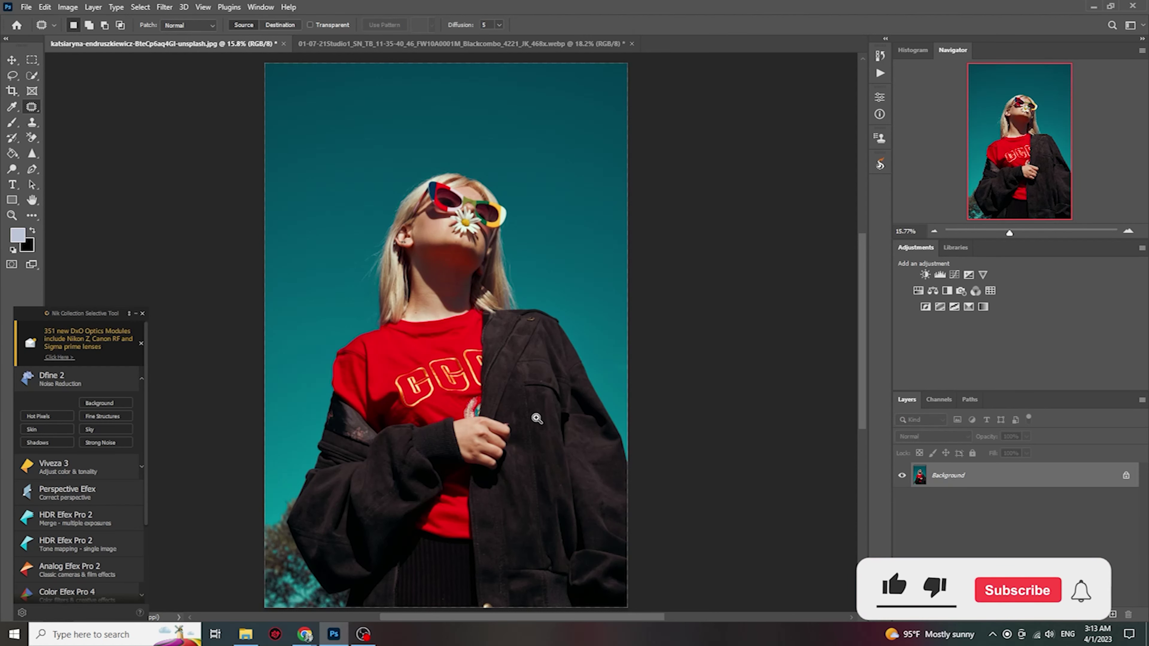
scroll(537, 418, "up", 5, "alt")
scroll(570, 414, "down", 5)
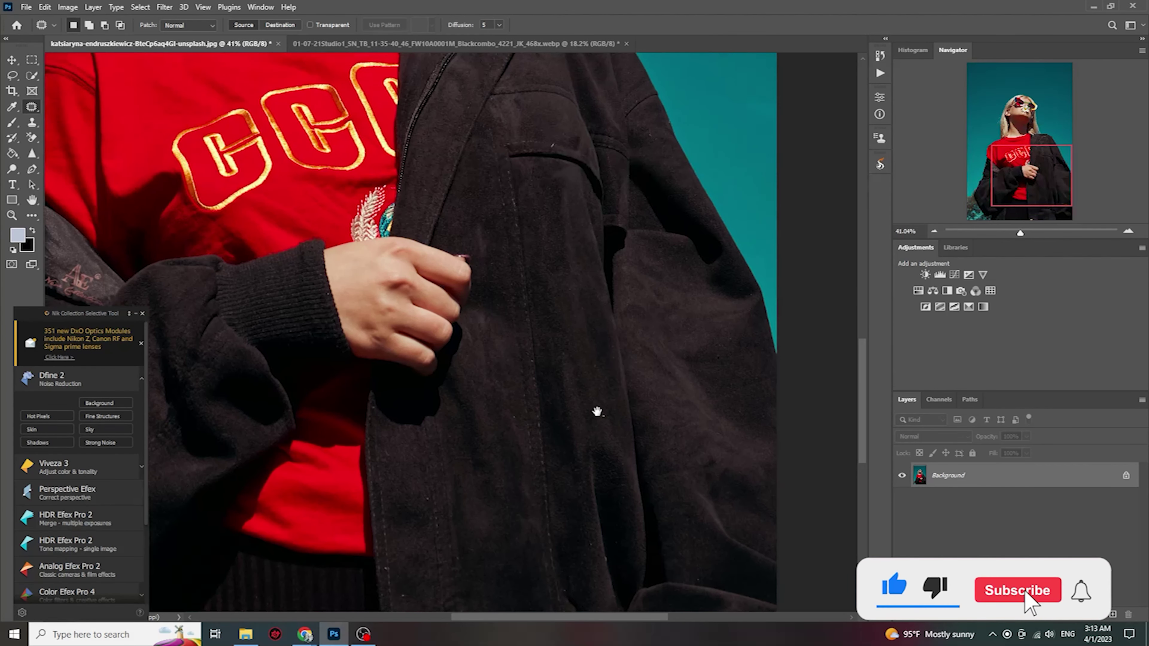
scroll(596, 453, "up", 3)
scroll(587, 241, "up", 1)
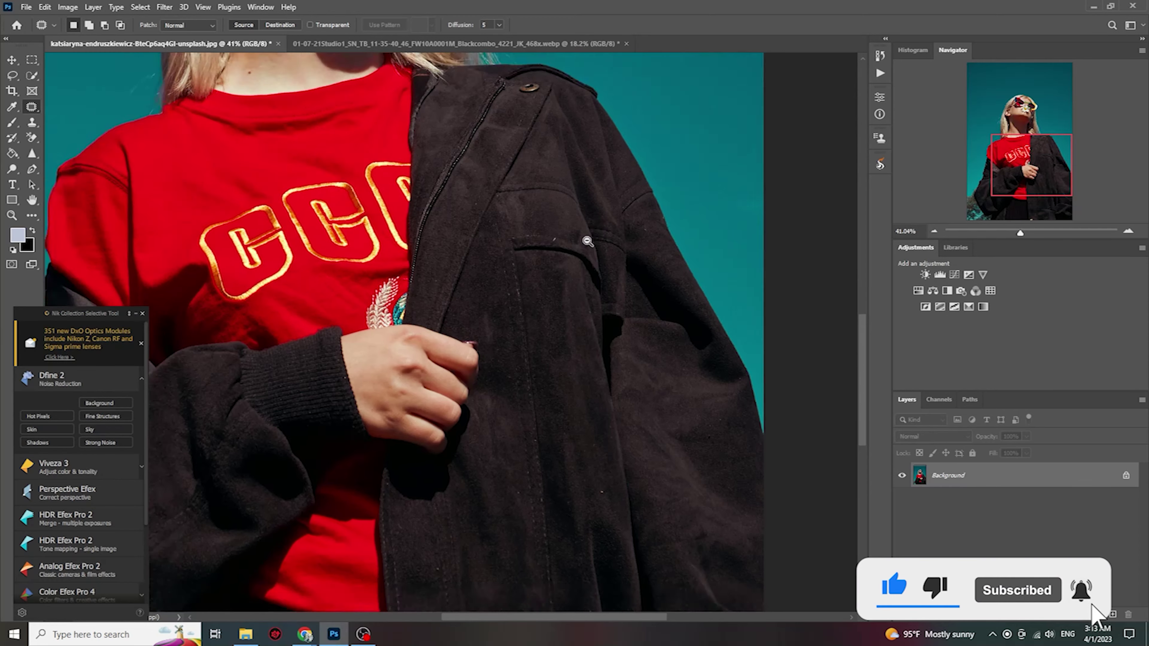
scroll(587, 241, "down", 2, "alt")
scroll(543, 180, "up", 2)
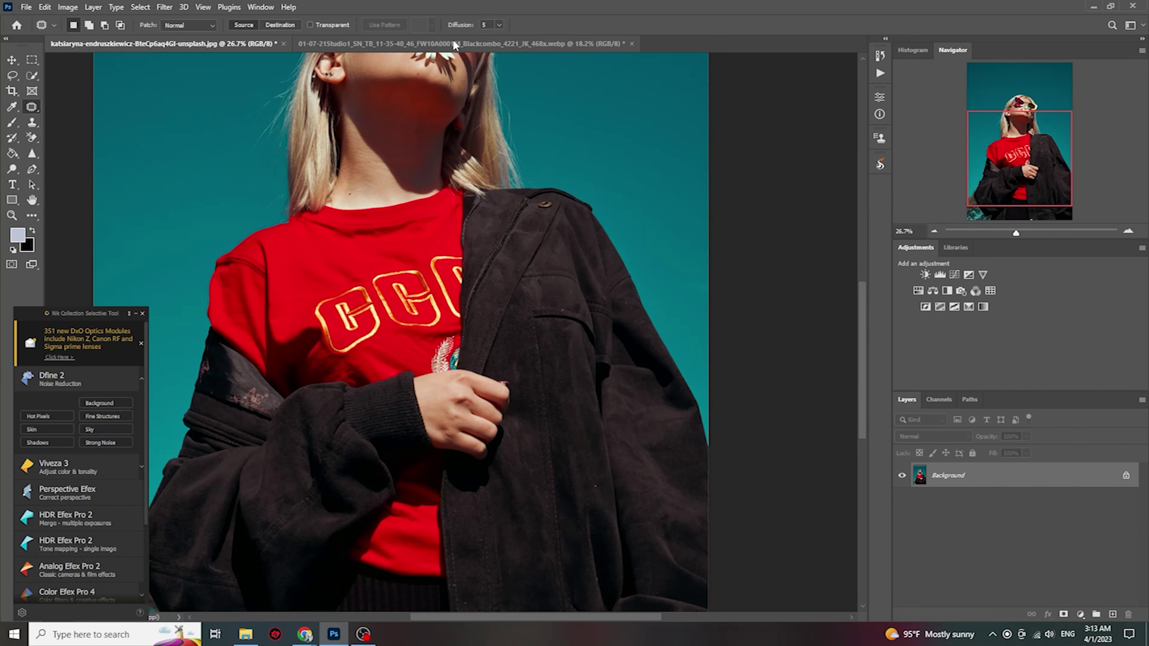
On the man's jacket photo, try a patch repair on the pocket, then undo it.
left_click(455, 44)
scroll(542, 362, "up", 1, "alt")
scroll(557, 366, "up", 1, "alt")
scroll(567, 366, "up", 1, "alt")
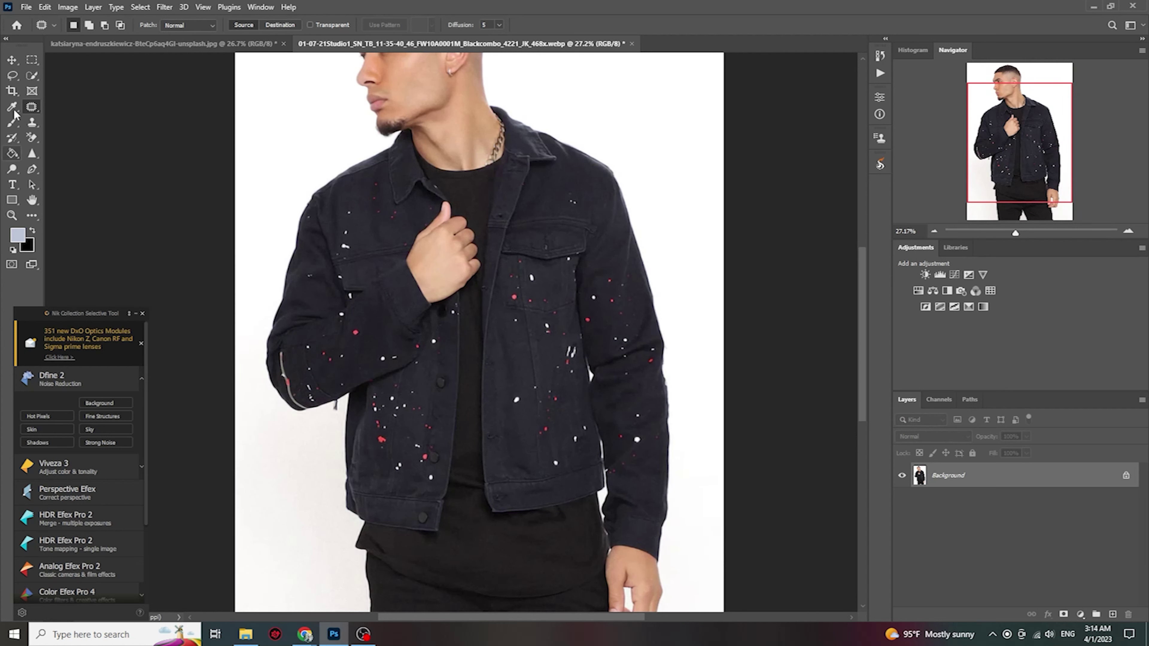
scroll(567, 353, "up", 2, "alt")
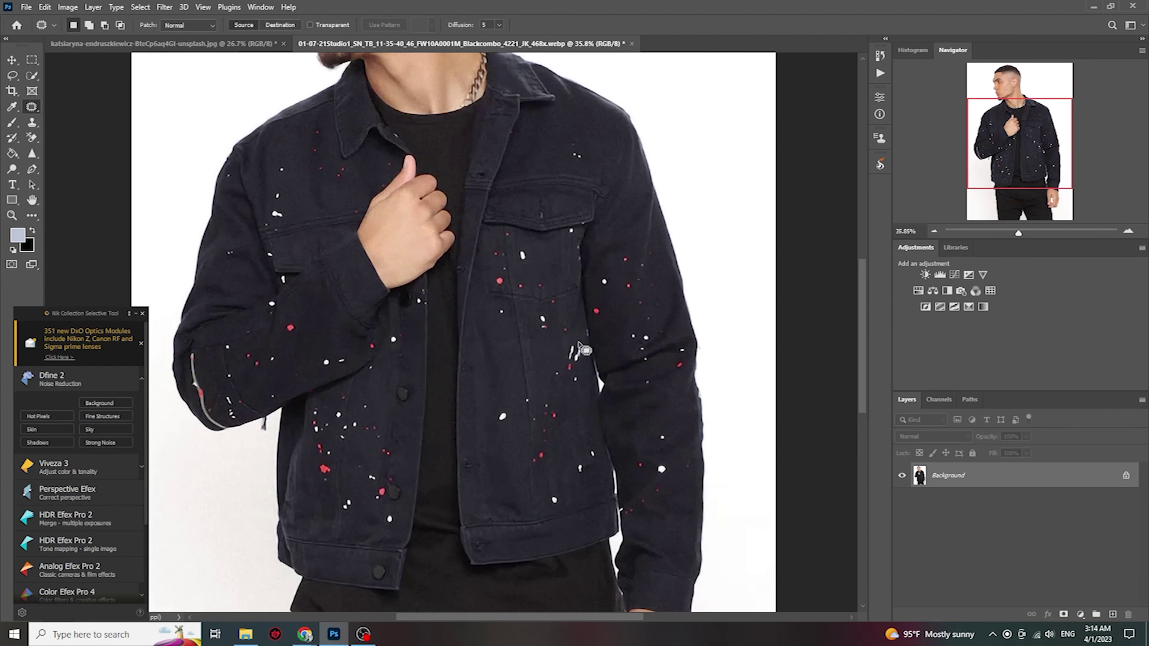
mouse_move(545, 312)
left_mouse_down()
mouse_move(575, 353)
mouse_move(642, 325)
left_mouse_up()
key("ctrl+d")
key("ctrl+z")
key("ctrl+d")
scroll(572, 288, "down", 2, "alt")
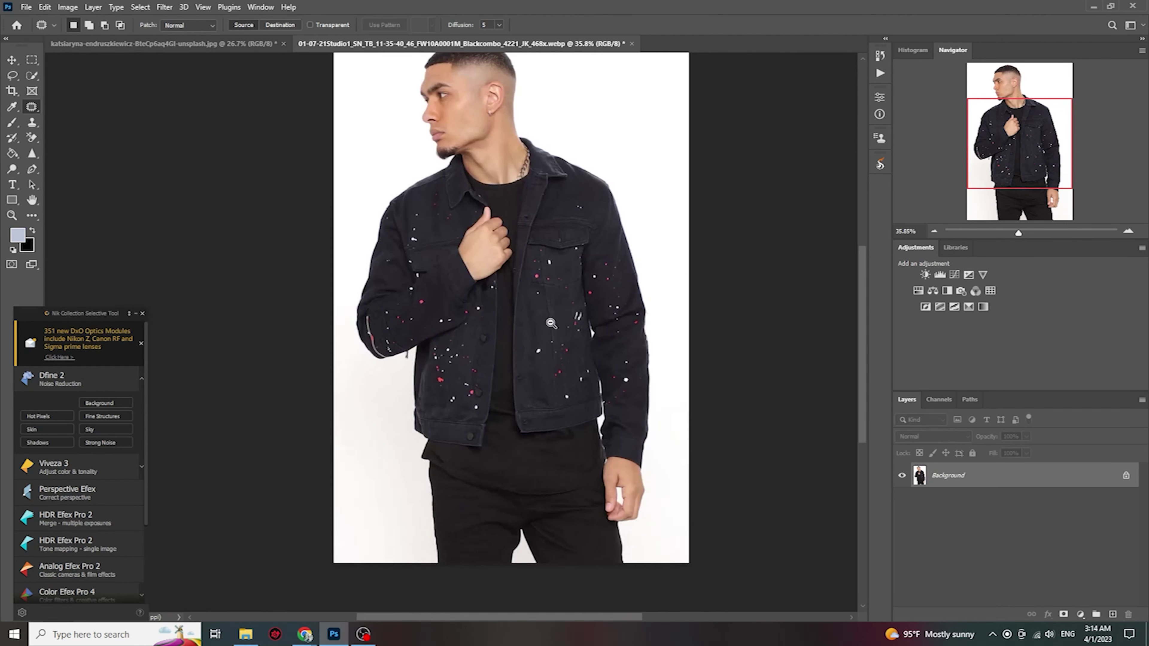
scroll(543, 326, "down", 2, "alt")
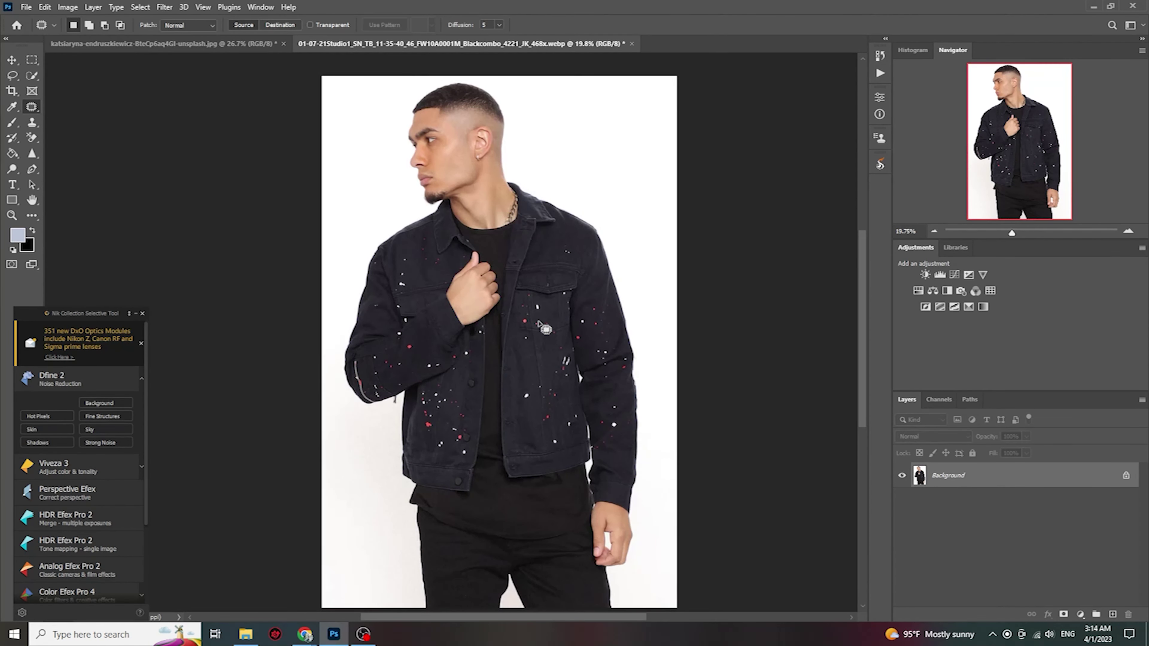
Back on the woman's photo, duplicate the image into Layer 1 and Layer 1 copy.
left_click(185, 45)
scroll(587, 296, "down", 2, "alt")
scroll(554, 304, "down", 2, "alt")
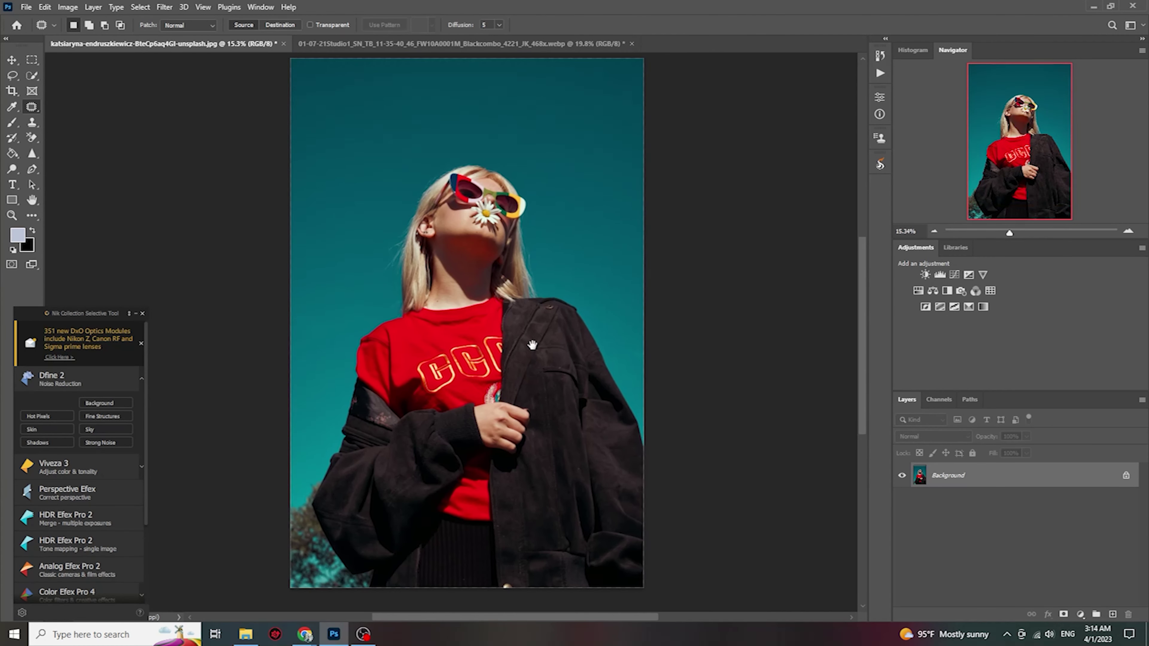
left_click_drag(540, 313, 531, 323)
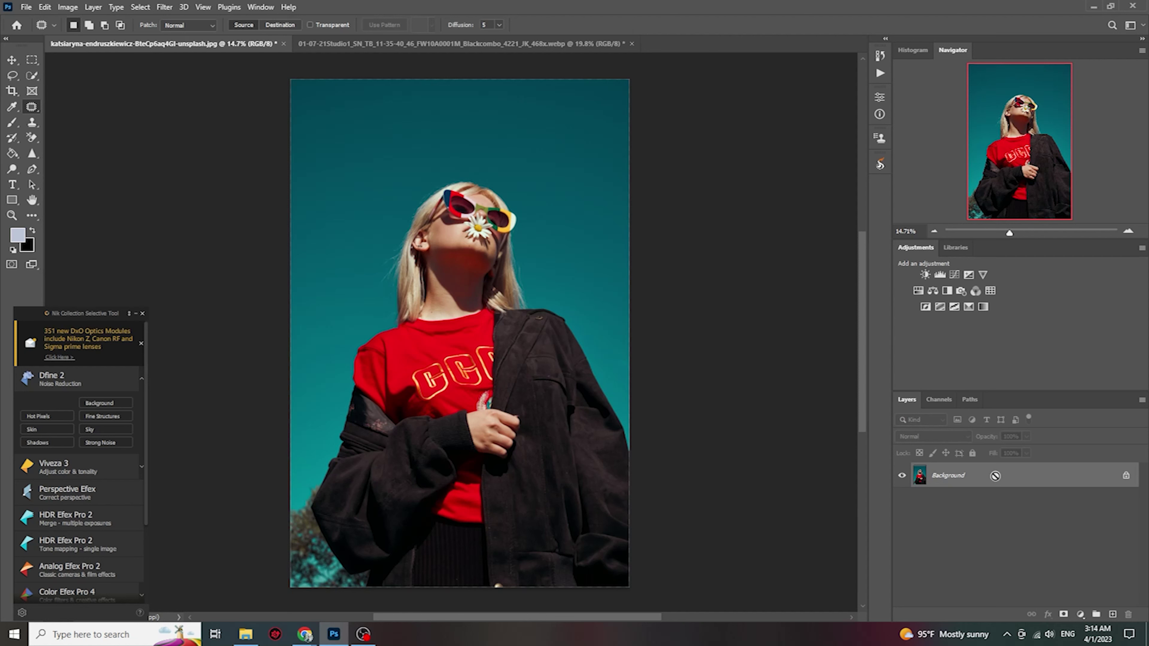
key("ctrl+j")
key("ctrl+j")
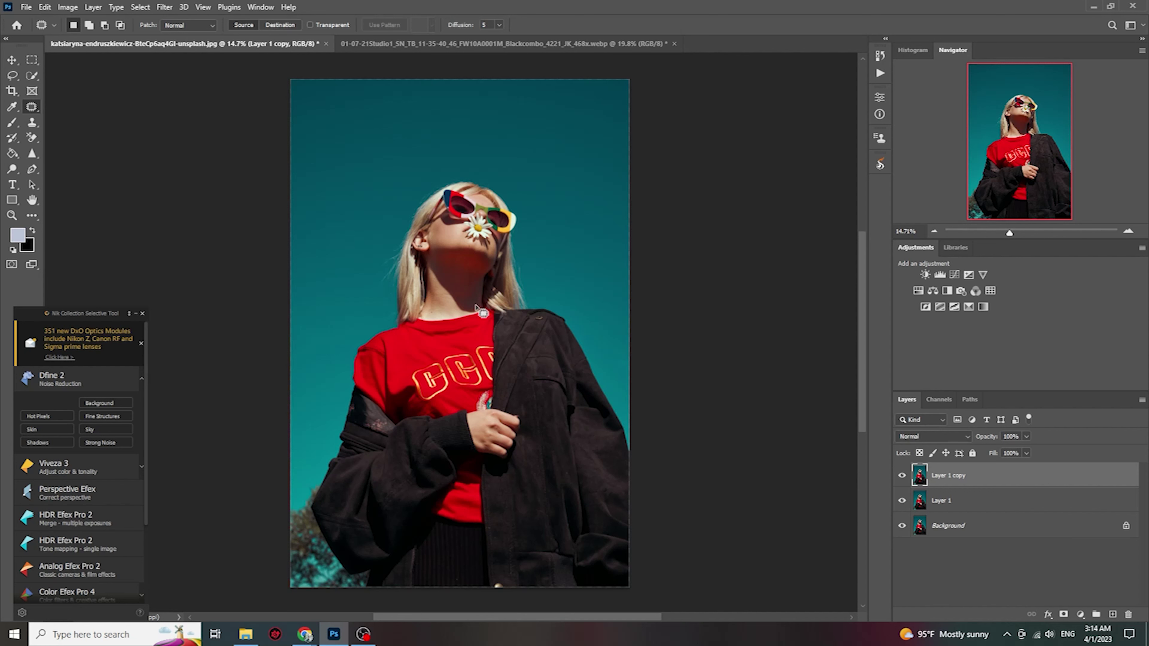
left_click(164, 7)
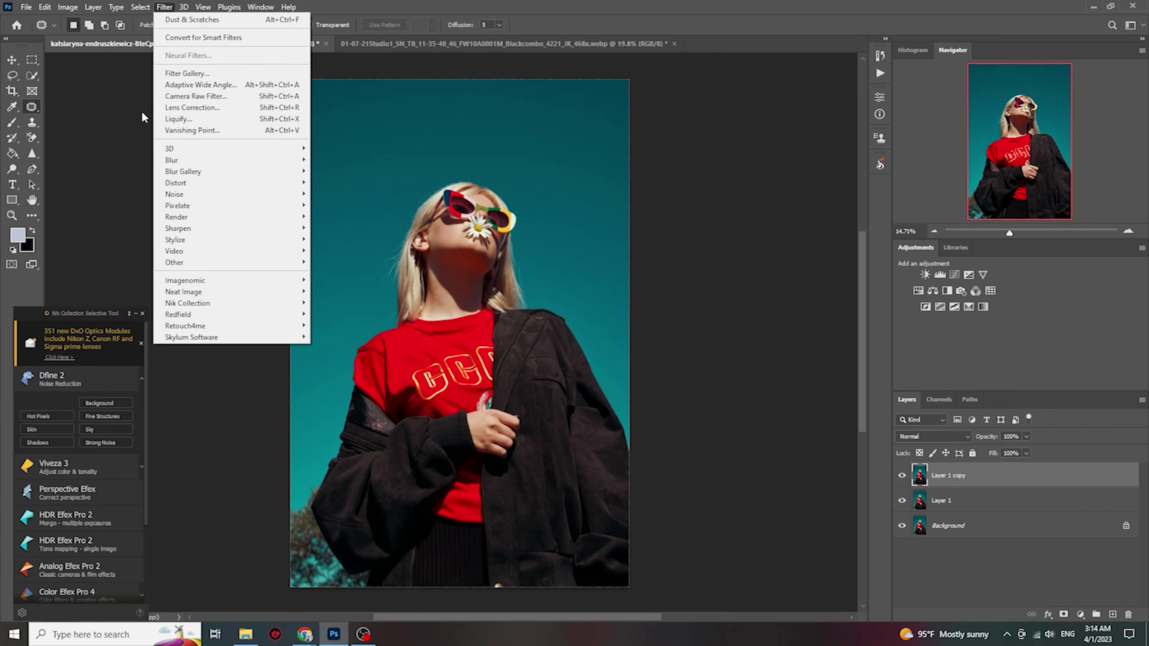
mouse_move(175, 194)
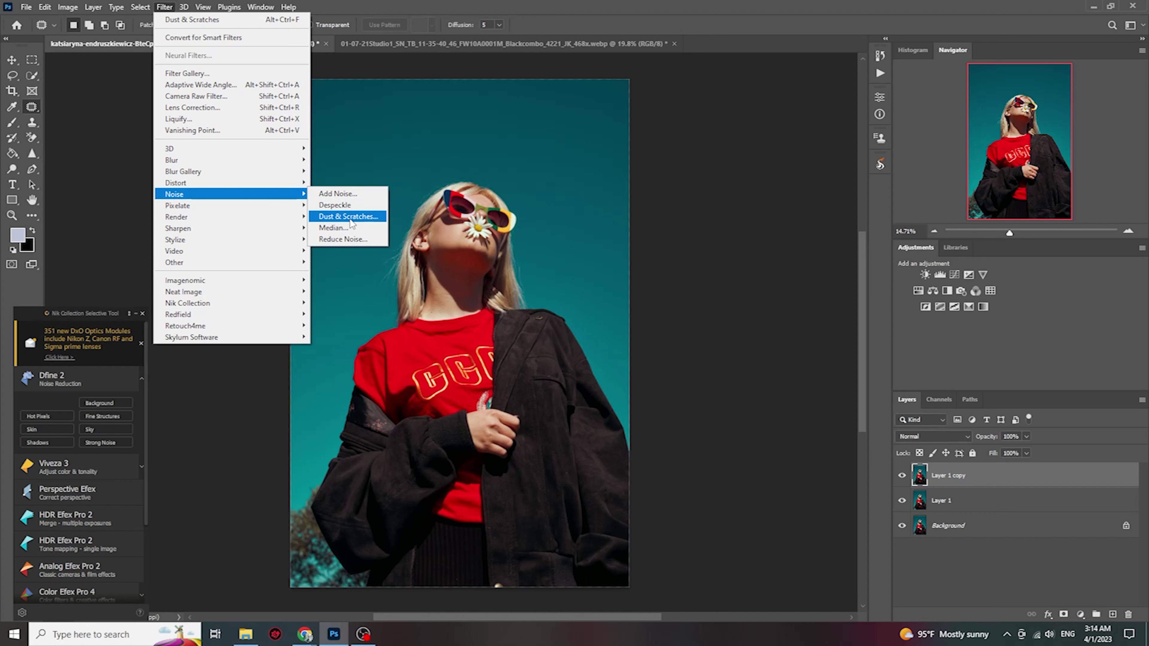
Open Dust & Scratches on Layer 1 copy, frame the dark jacket in preview, and try radius 1.
left_click(363, 220)
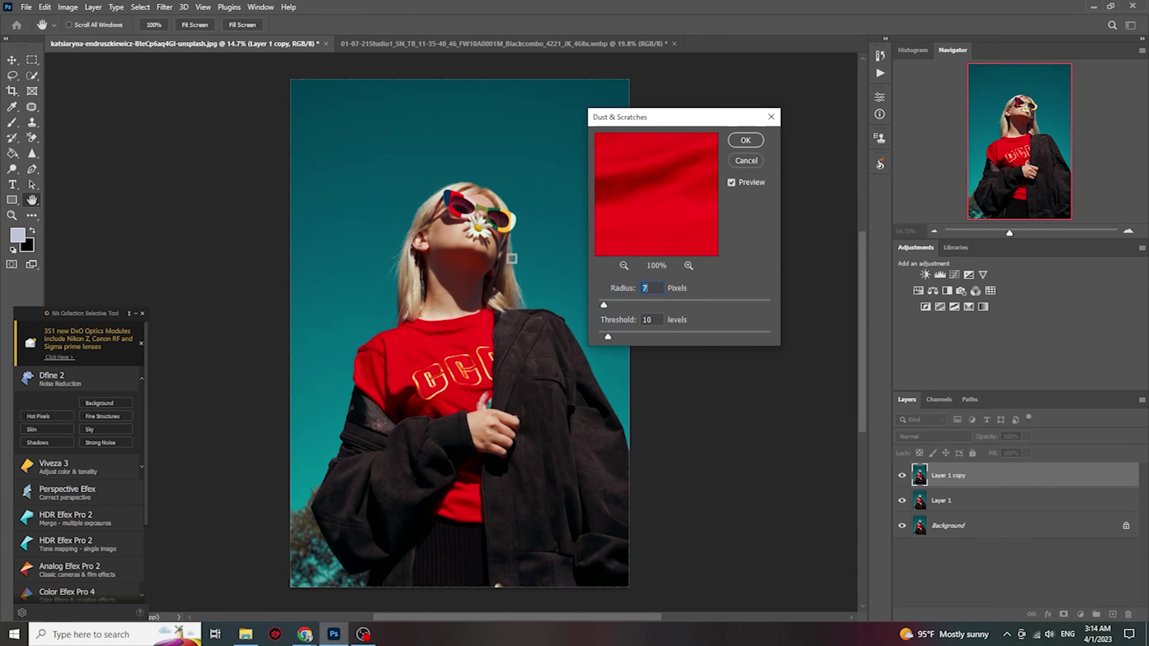
left_click(624, 265)
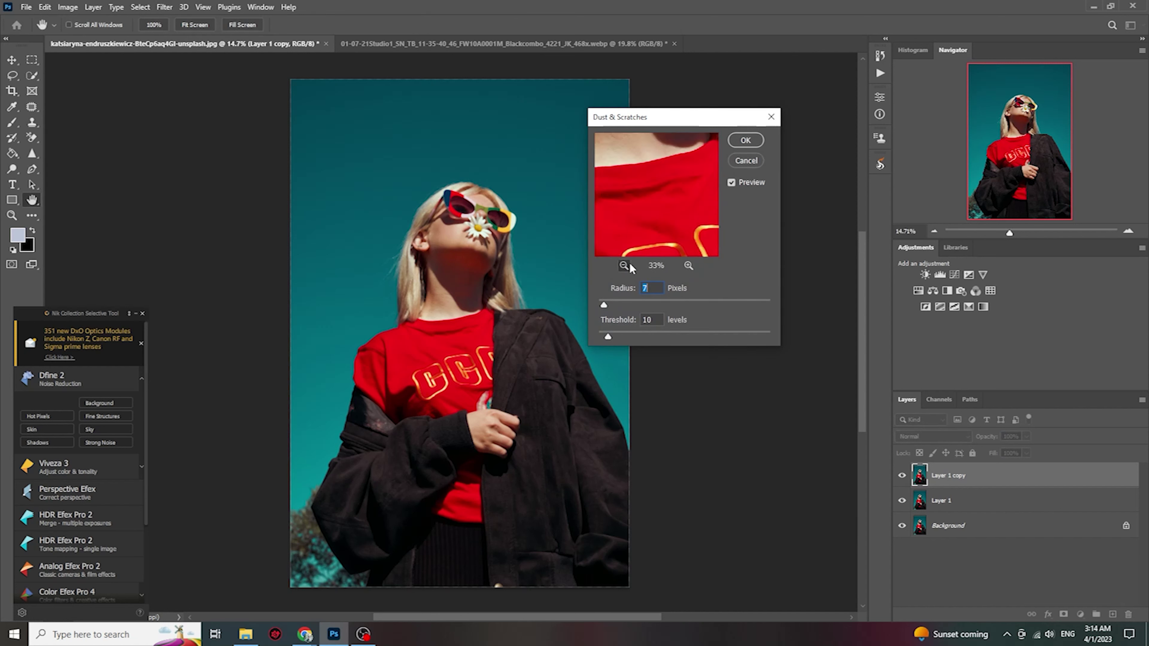
left_click(624, 265)
left_click_drag(631, 176, 685, 225)
left_click(688, 265)
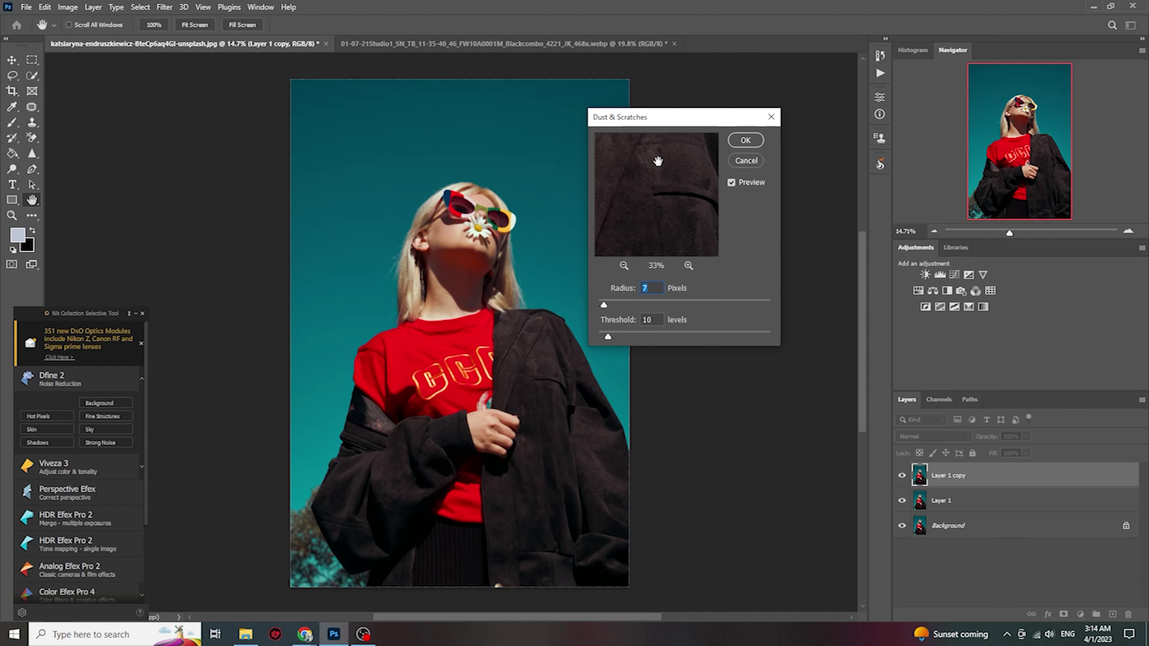
left_click_drag(659, 175, 656, 198)
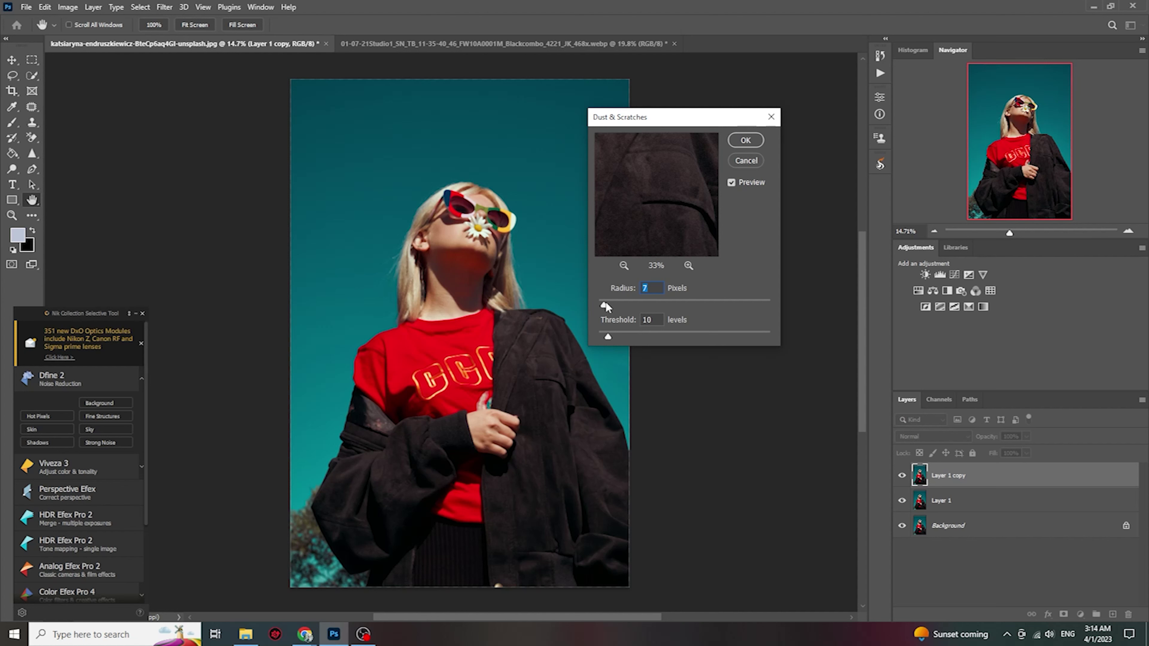
left_click_drag(605, 303, 598, 340)
Set Dust & Scratches to Radius 7 and Threshold 10, check the jacket preview, and apply.
left_click_drag(654, 285, 636, 285)
type("7")
mouse_move(698, 223)
left_mouse_down()
mouse_move(685, 192)
mouse_move(680, 226)
mouse_move(666, 209)
mouse_move(680, 233)
mouse_move(658, 228)
mouse_move(687, 229)
mouse_move(660, 220)
left_mouse_up()
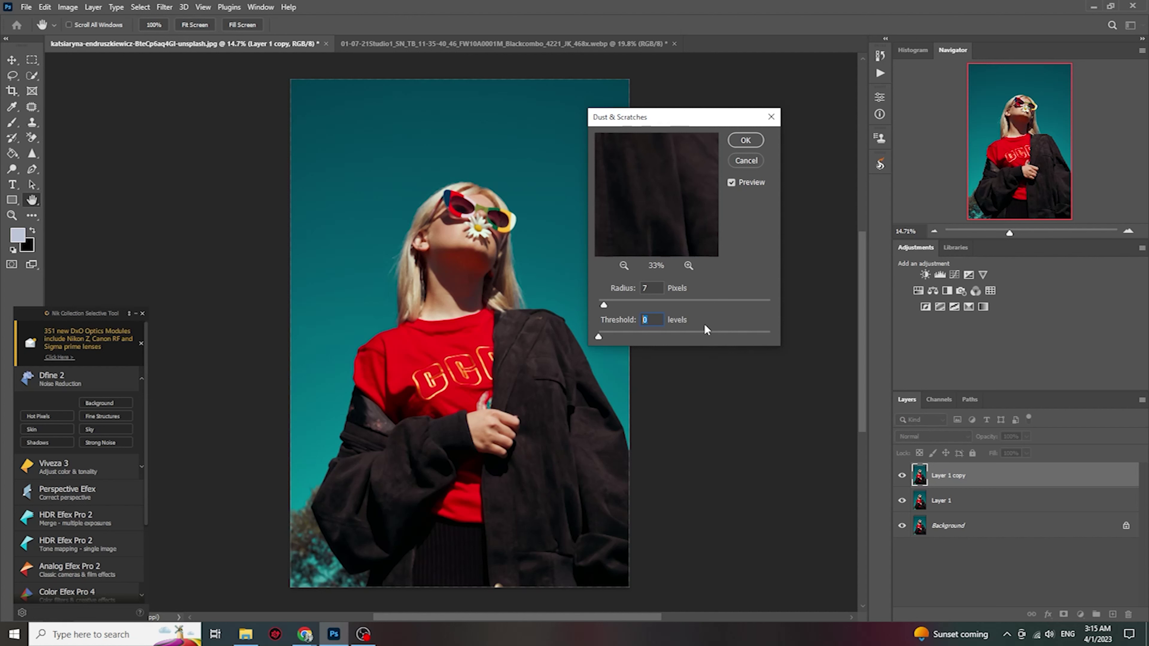
type("10")
left_click_drag(678, 166, 687, 213)
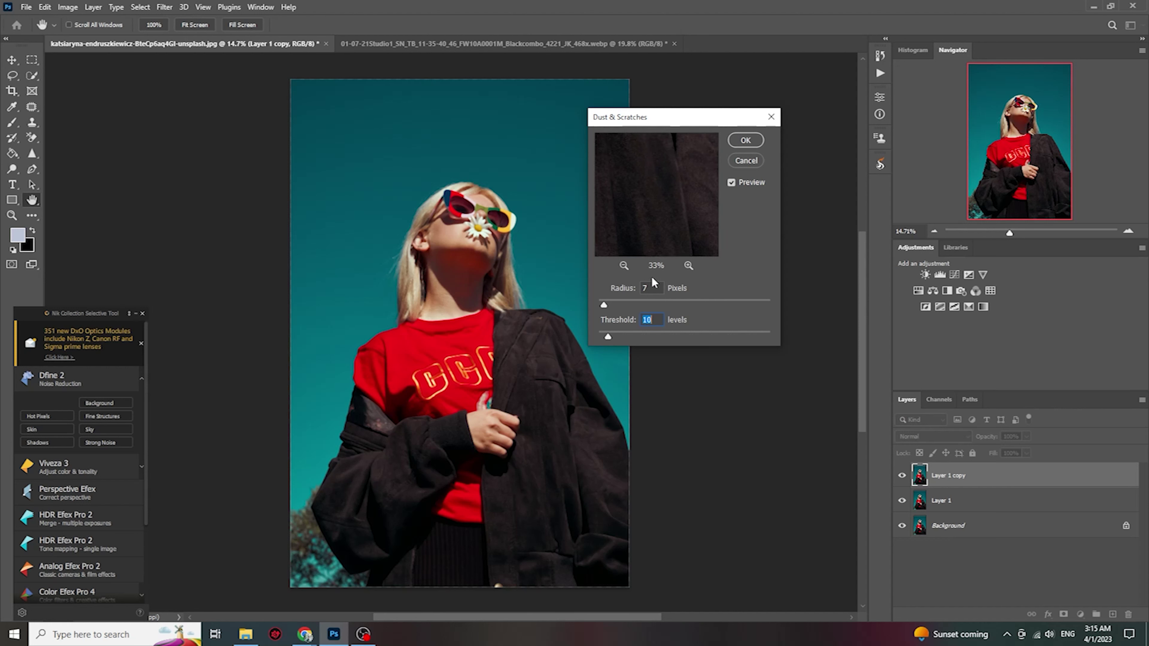
left_click_drag(661, 191, 653, 177)
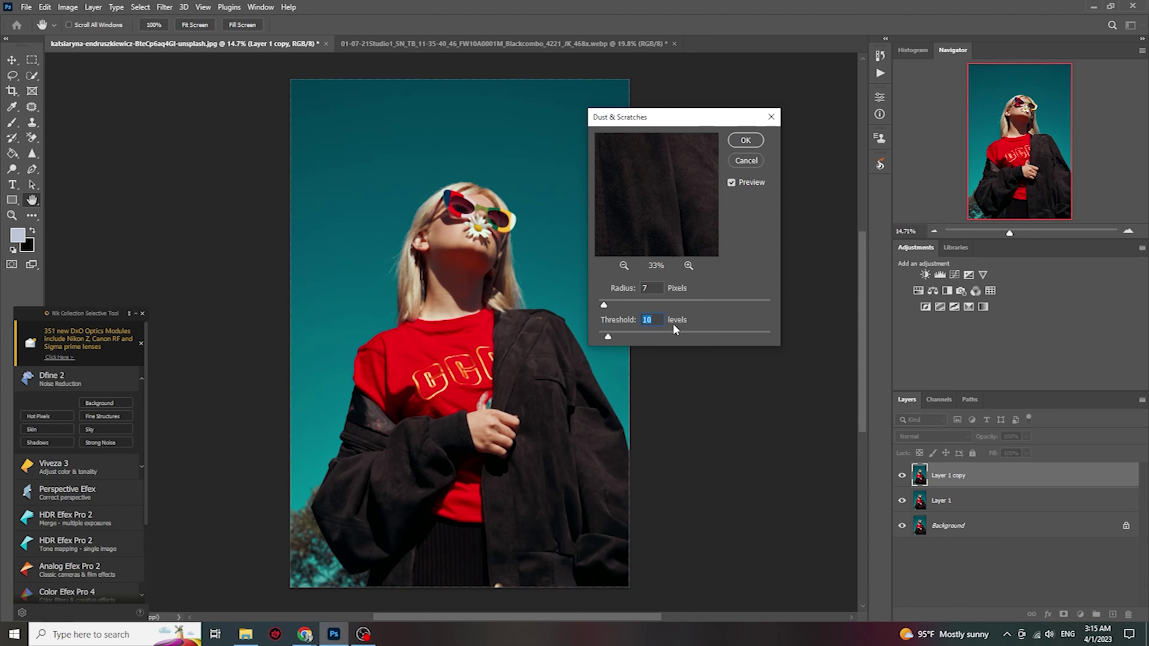
left_click(744, 140)
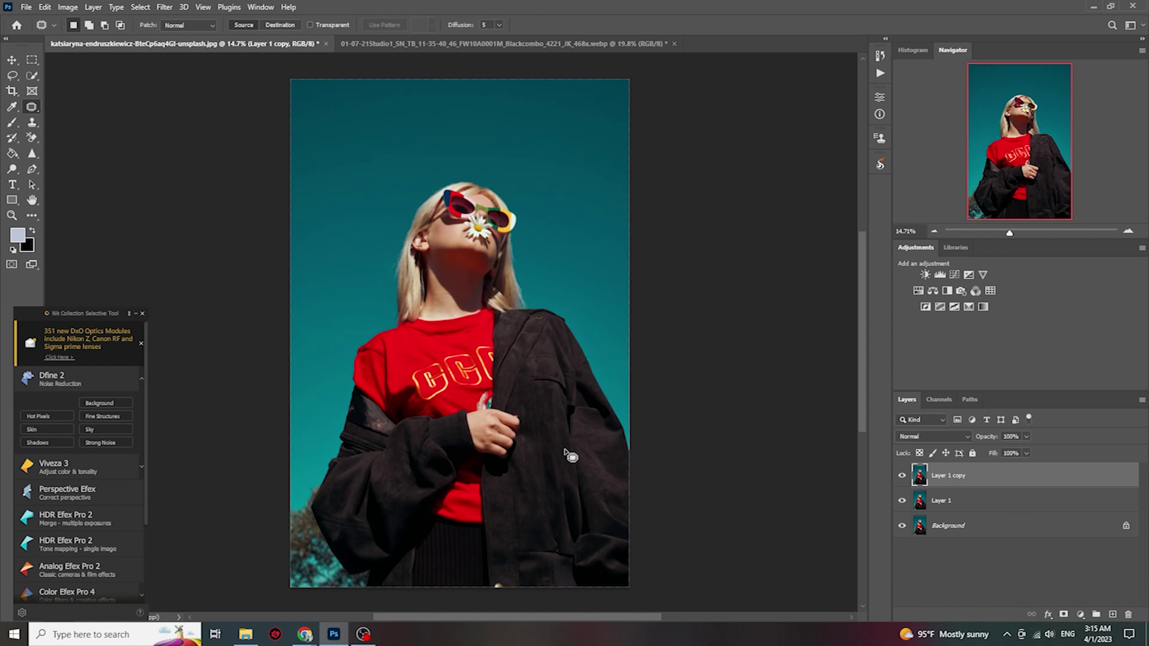
left_click_drag(557, 460, 559, 407)
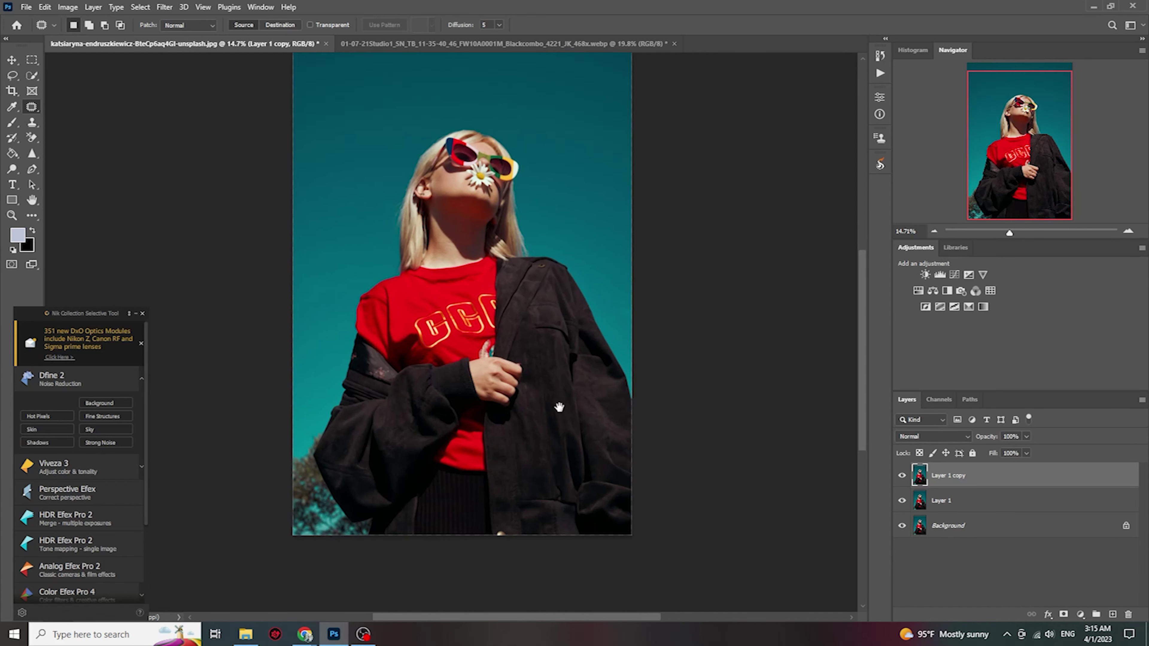
scroll(561, 406, "up", 2)
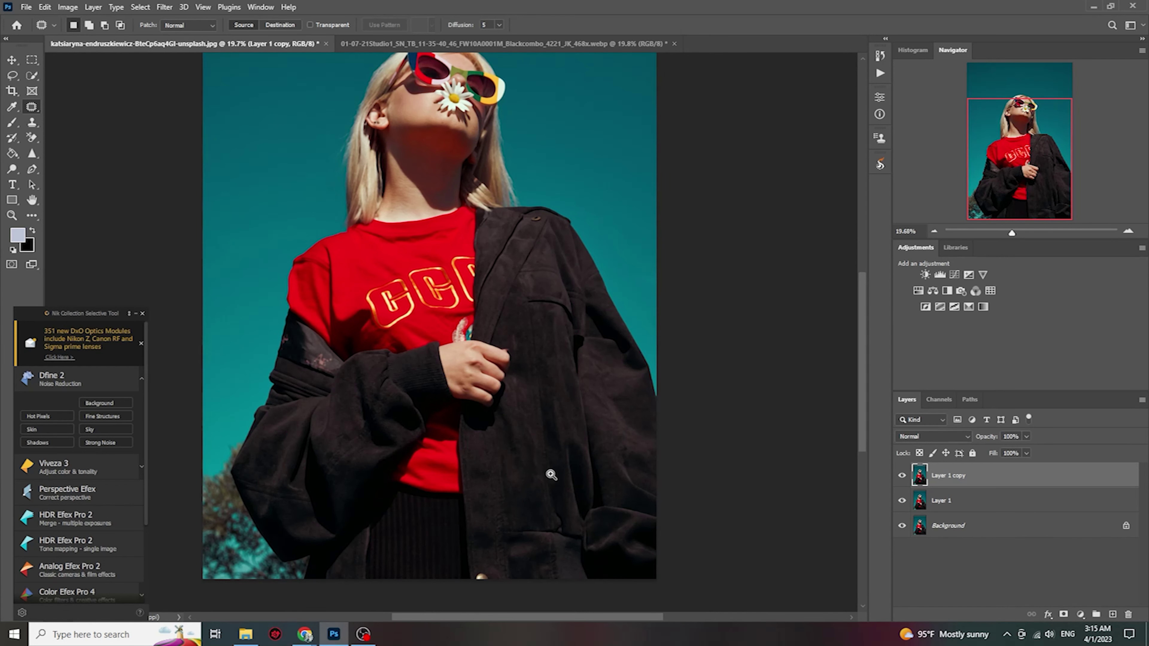
scroll(553, 475, "up", 2)
scroll(586, 389, "down", 2)
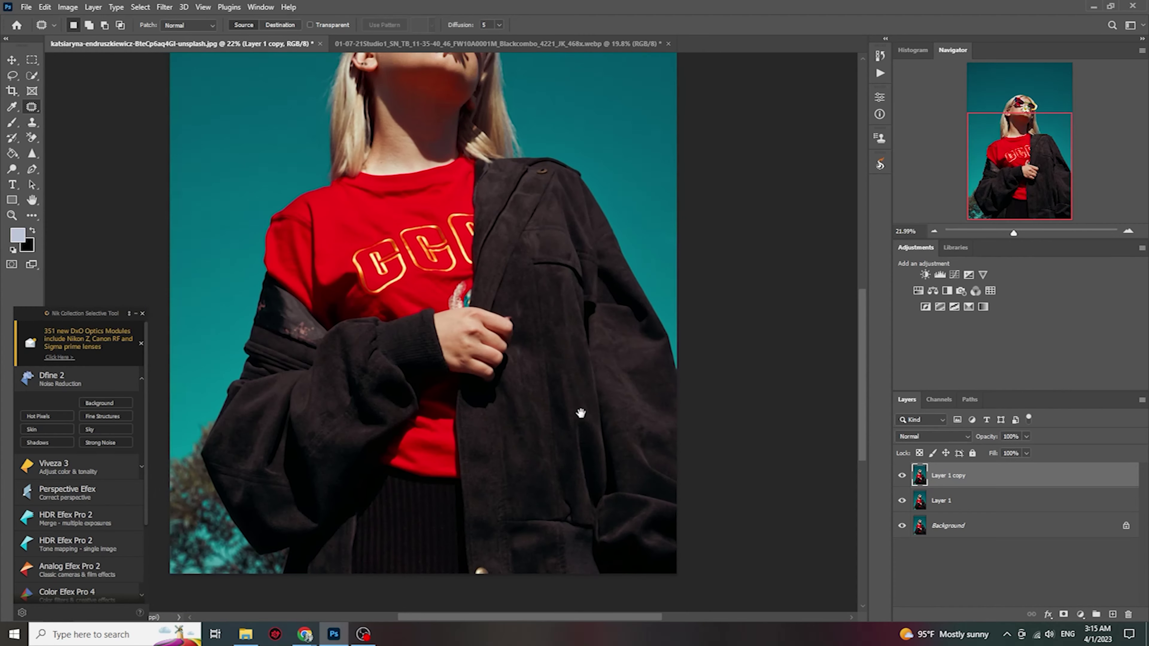
left_click(902, 475)
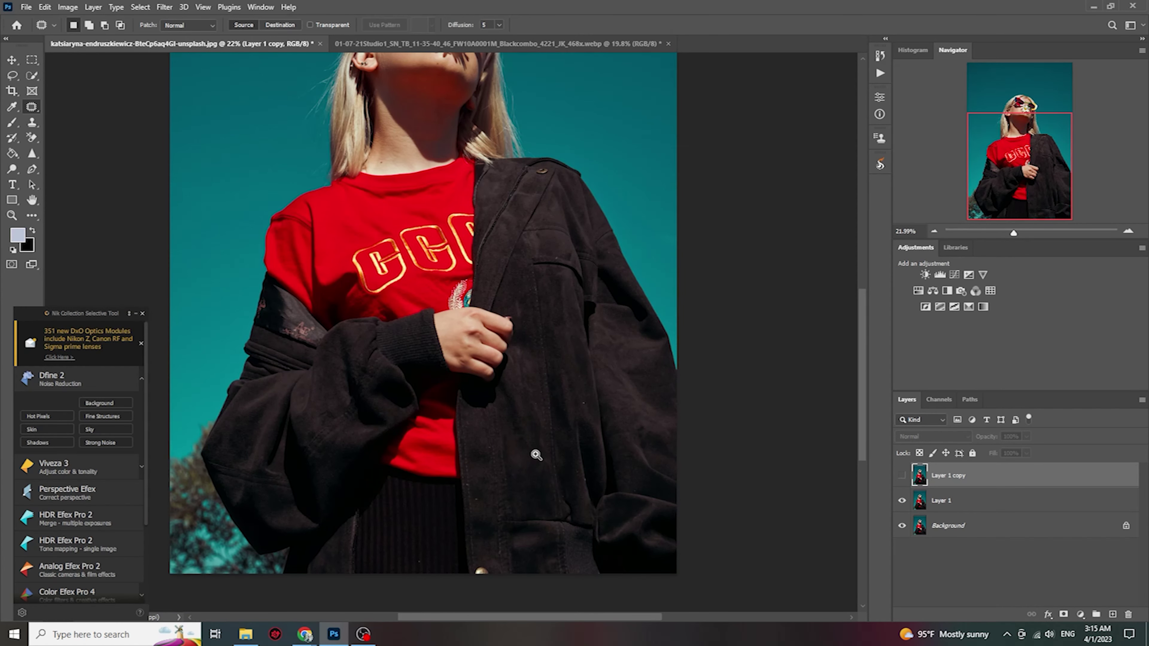
scroll(535, 454, "up", 2)
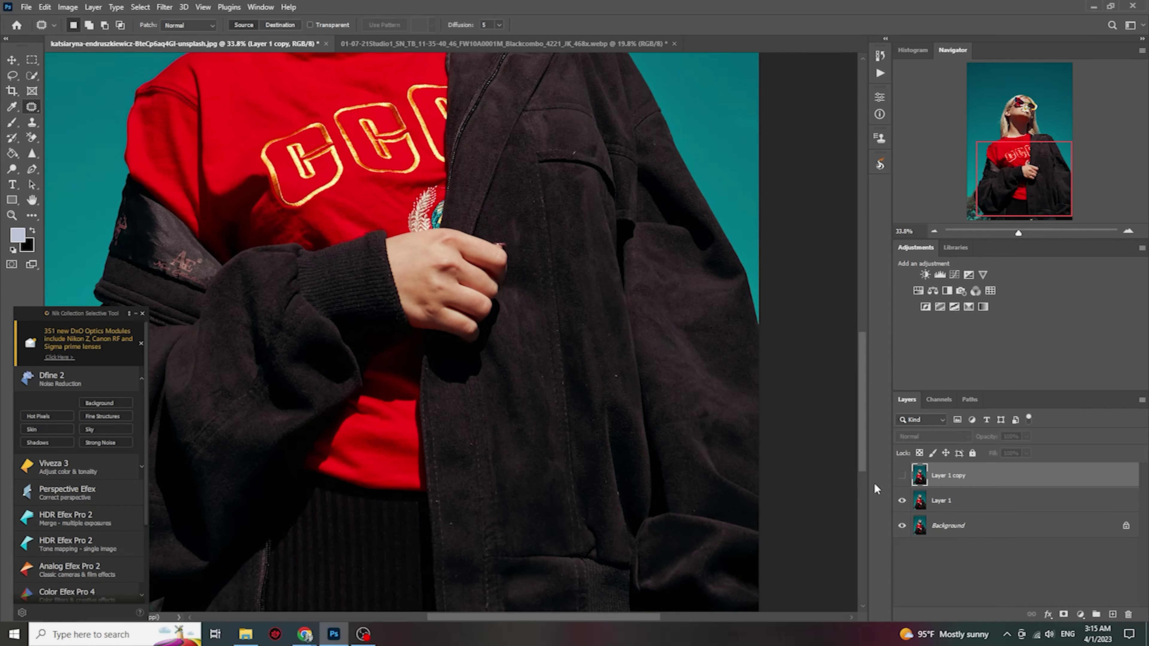
left_click(901, 475)
scroll(580, 281, "down", 2)
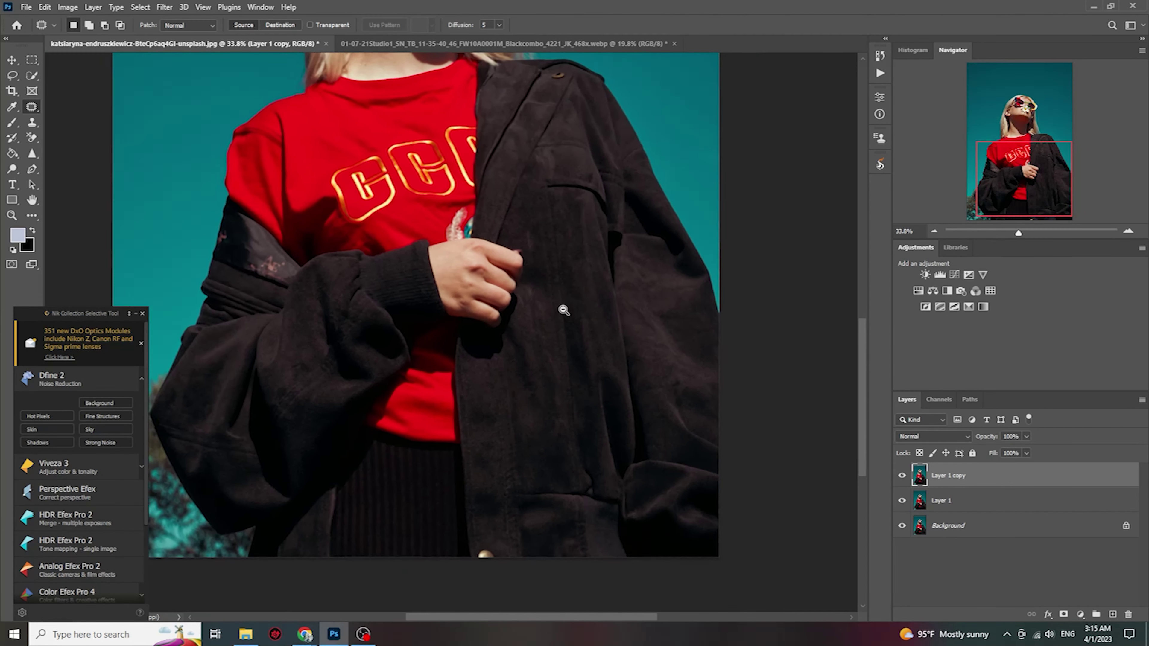
scroll(579, 240, "down", 2)
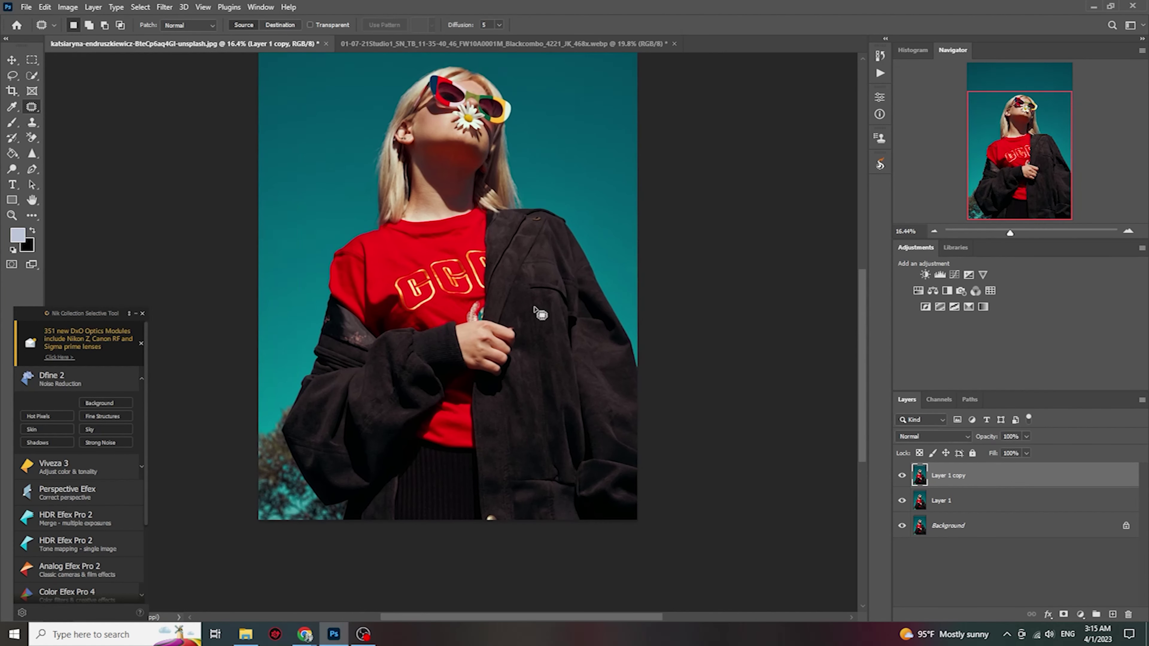
Add a layer mask to Layer 1 copy and invert it to black to hide the layer.
left_click(1063, 614)
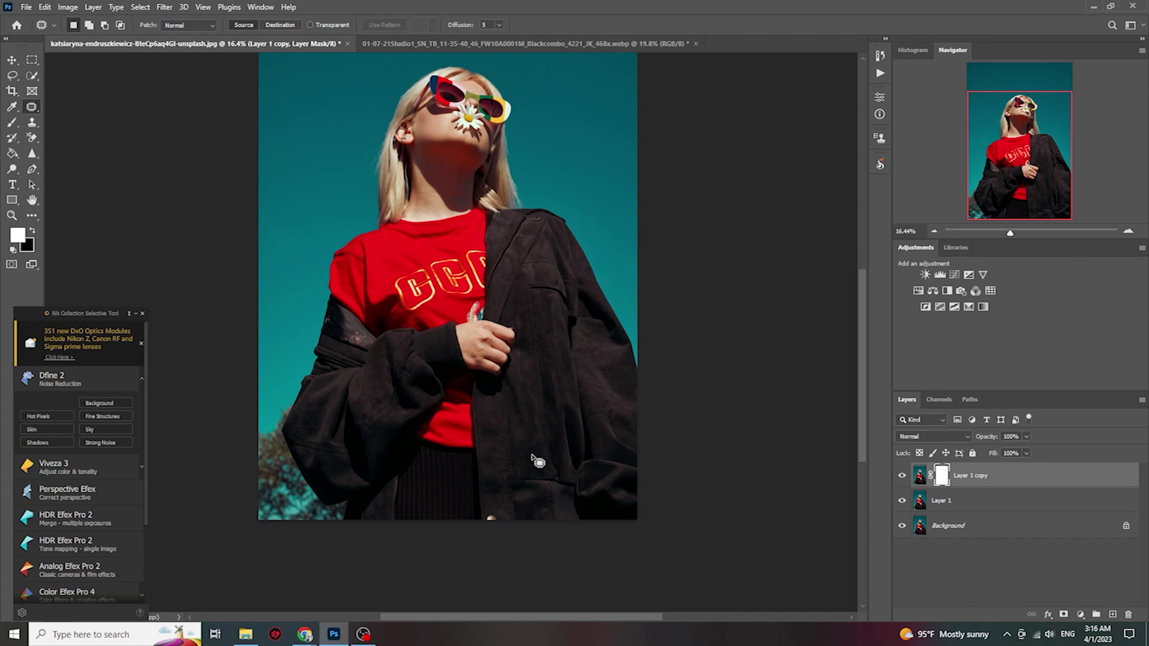
key("ctrl+i")
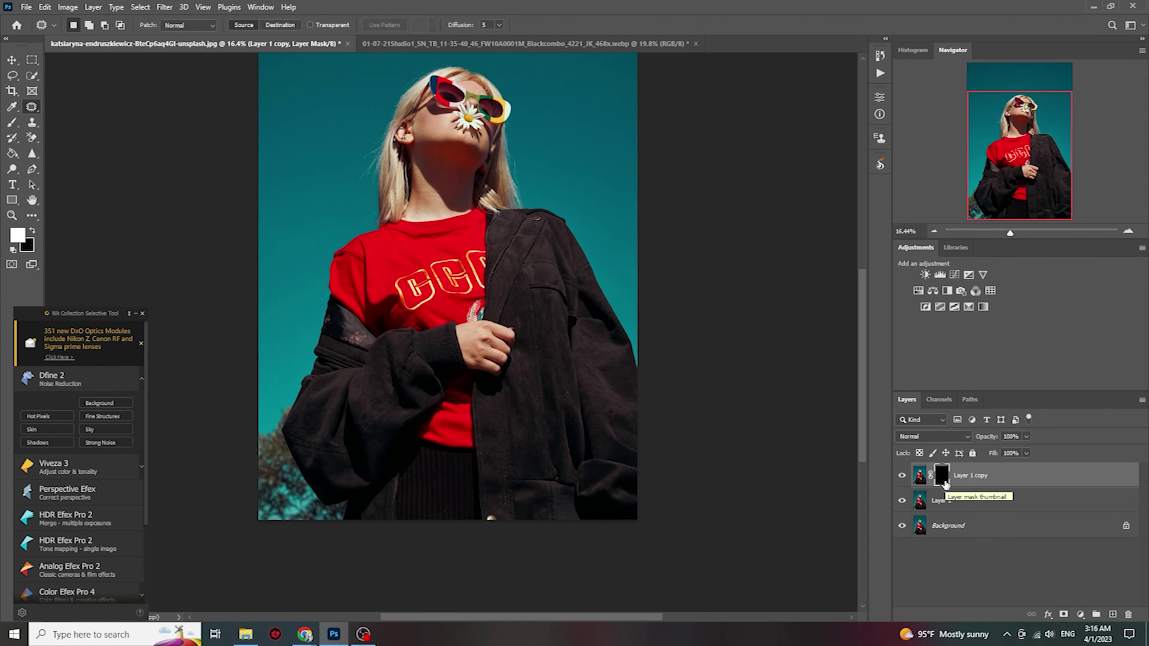
scroll(567, 383, "up", 2)
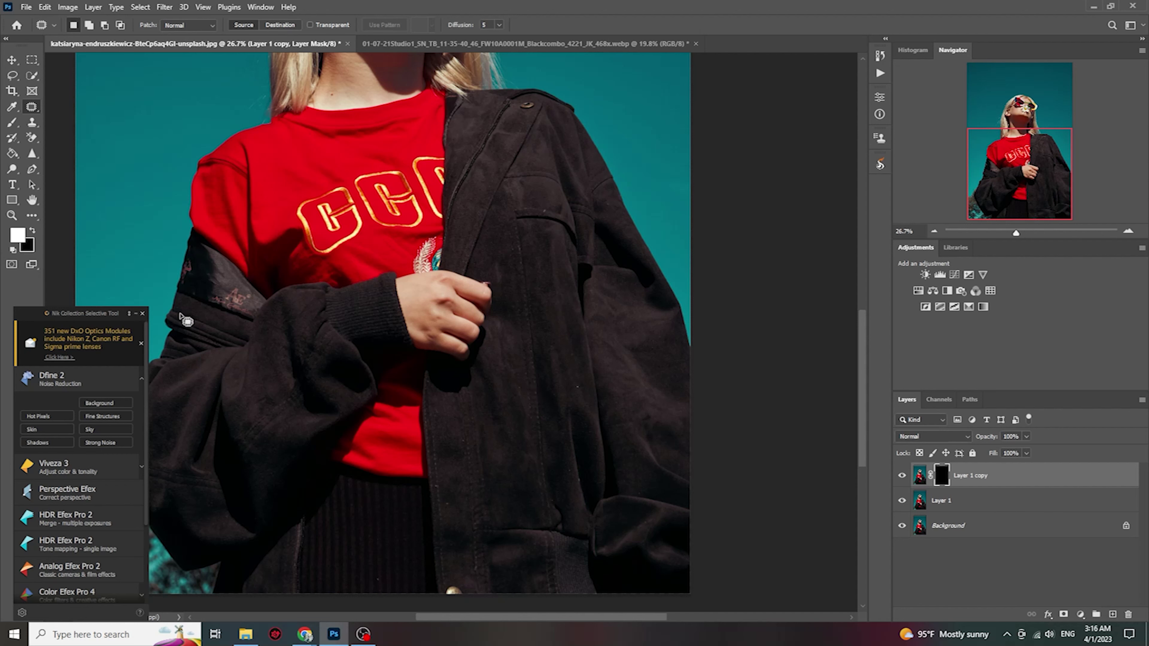
Switch to the Brush at size 80 and work over the jacket, hair and neck.
left_click(11, 123)
left_click_drag(569, 401, 589, 400)
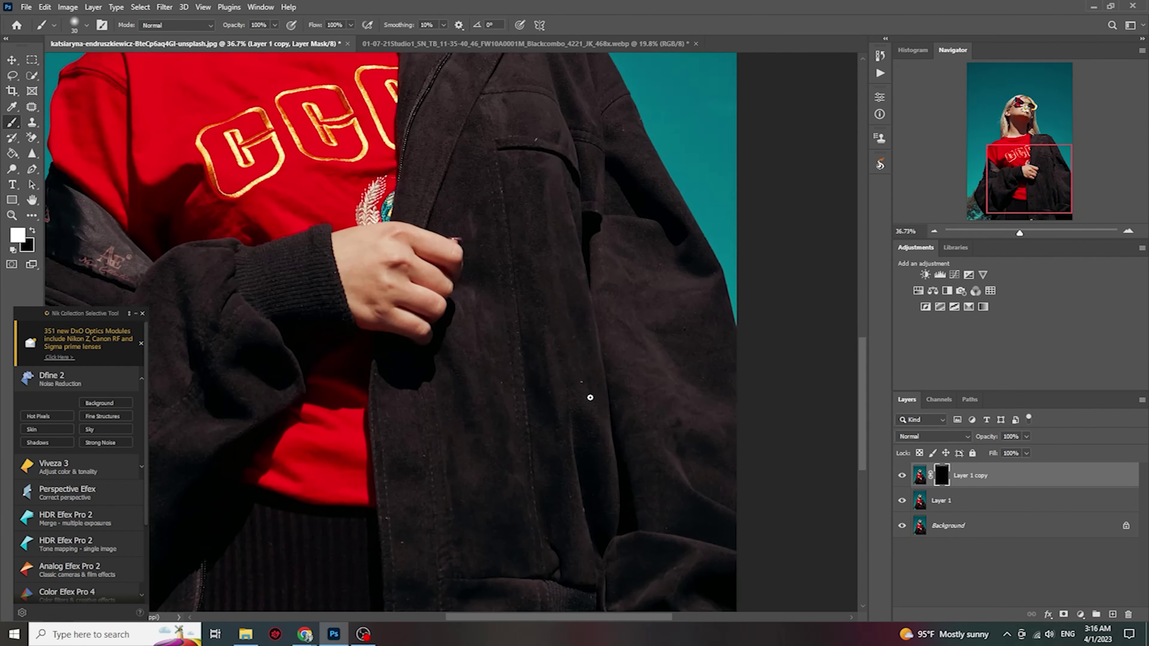
key("bracketright")
key("bracketright")
left_click_drag(520, 215, 538, 341)
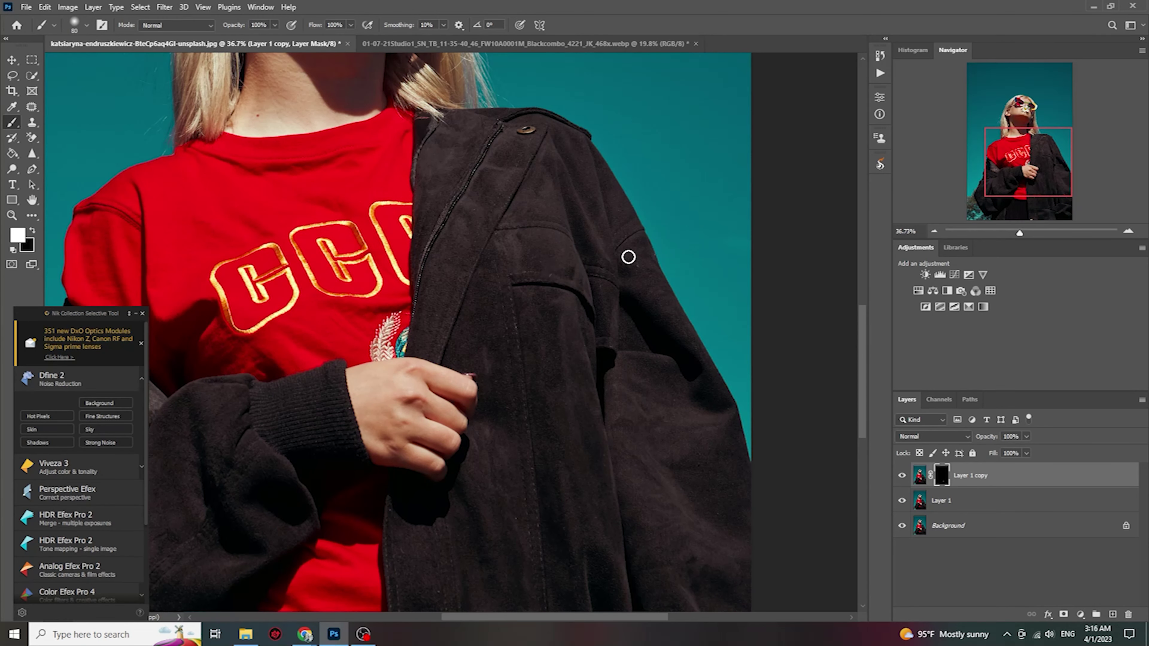
mouse_move(549, 274)
left_mouse_down()
mouse_move(571, 326)
mouse_move(616, 295)
left_mouse_up()
scroll(461, 423, "up", 3)
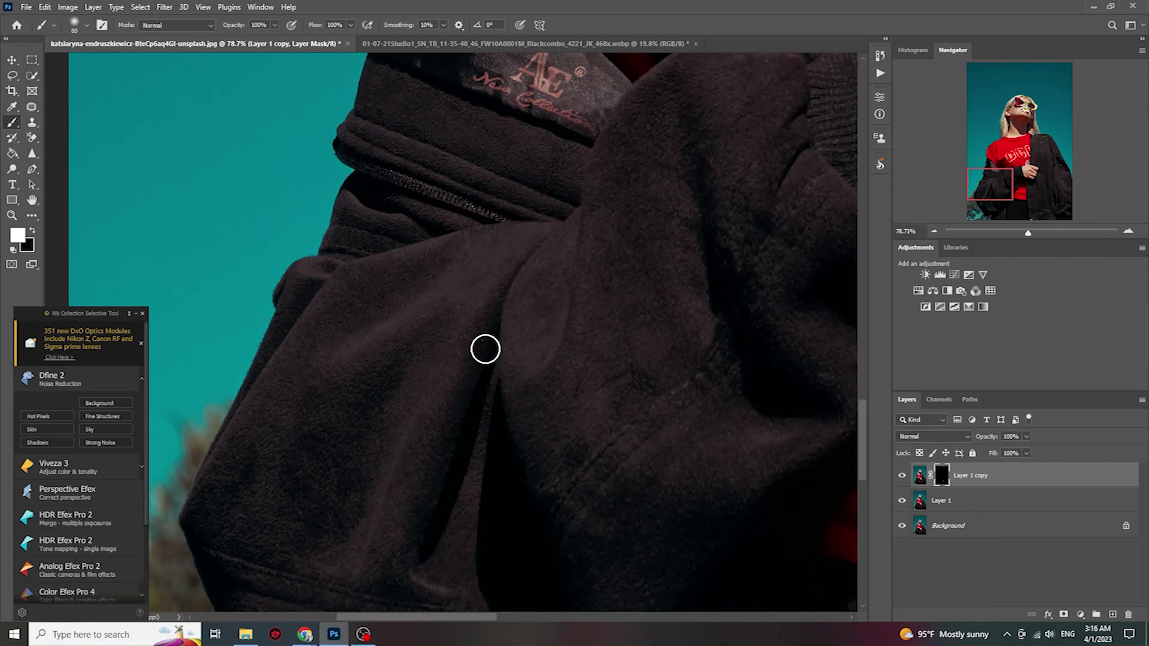
scroll(512, 416, "down", 3)
scroll(376, 337, "down", 2)
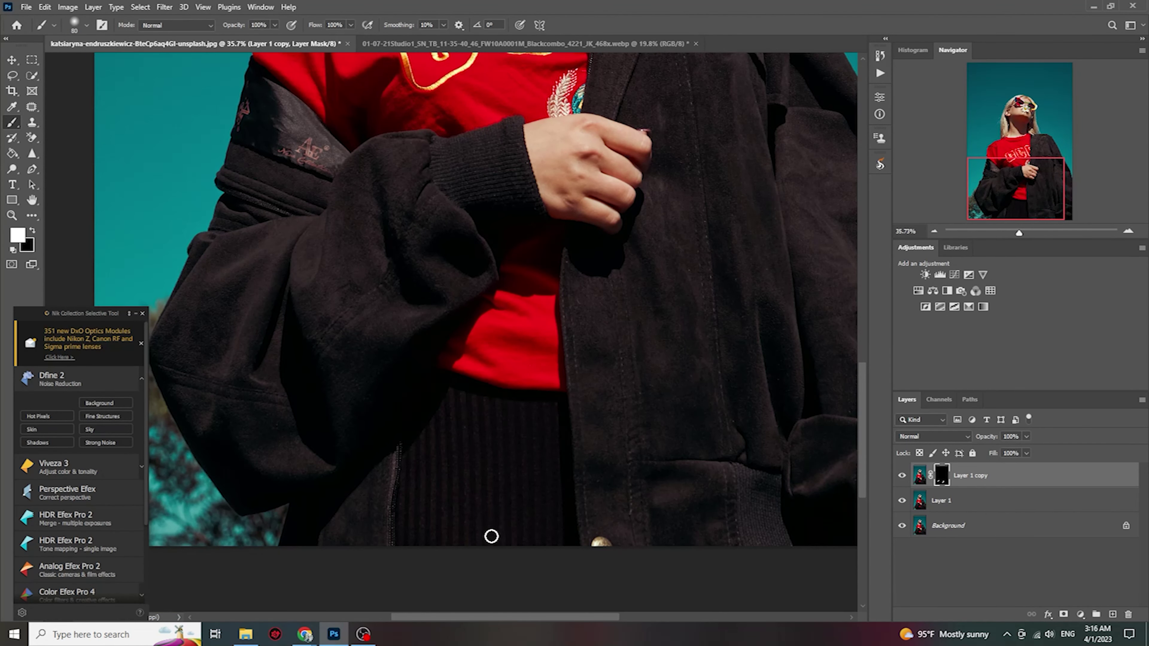
Enlarge the brush to 200, cover the shirt logo and hand area, and select Layer 1.
key("bracketright")
key("bracketright")
key("bracketright")
mouse_move(778, 323)
left_mouse_down()
mouse_move(633, 398)
mouse_move(583, 513)
left_mouse_up()
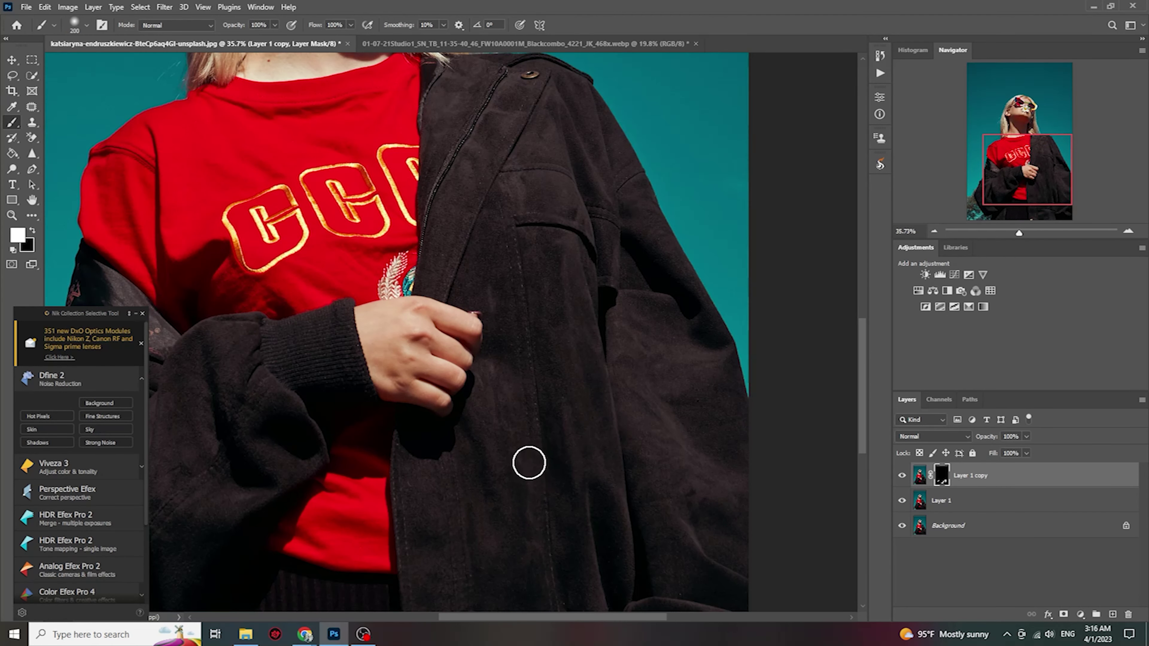
scroll(515, 217, "up", 3)
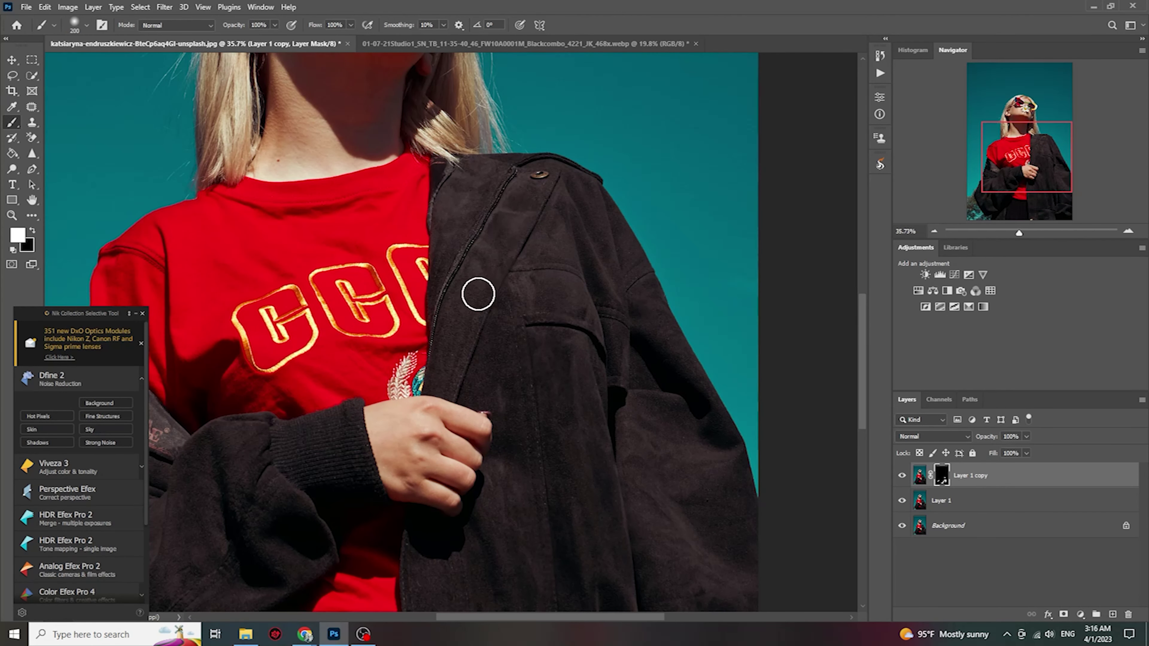
scroll(546, 249, "down", 3)
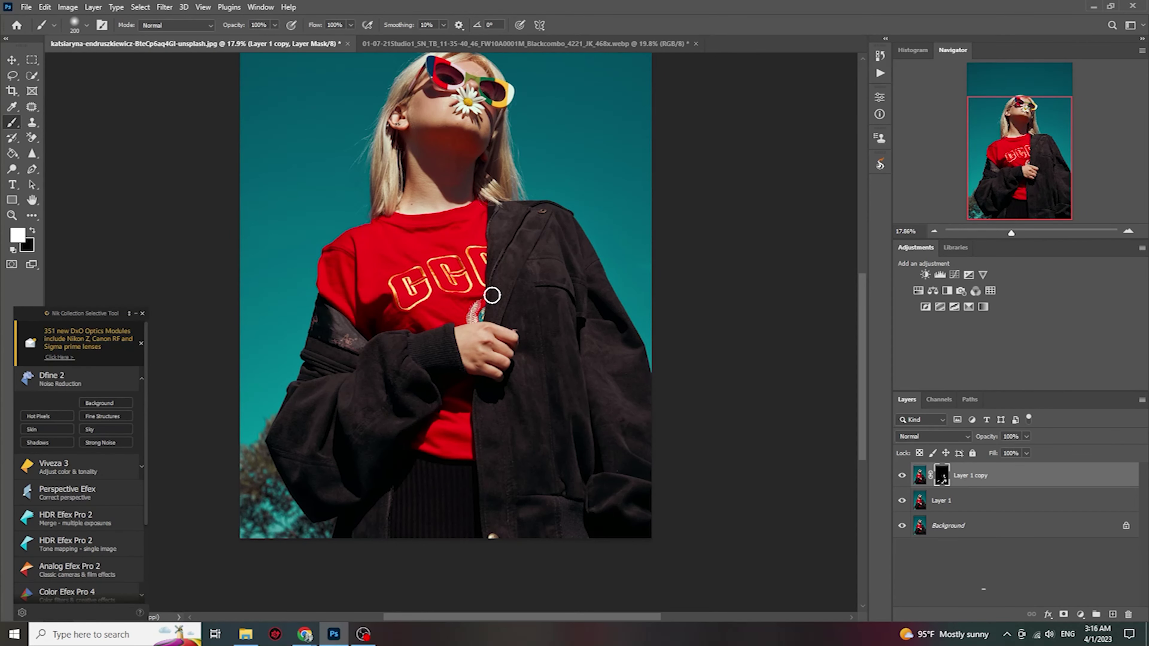
scroll(500, 277, "down", 2)
scroll(561, 316, "up", 2)
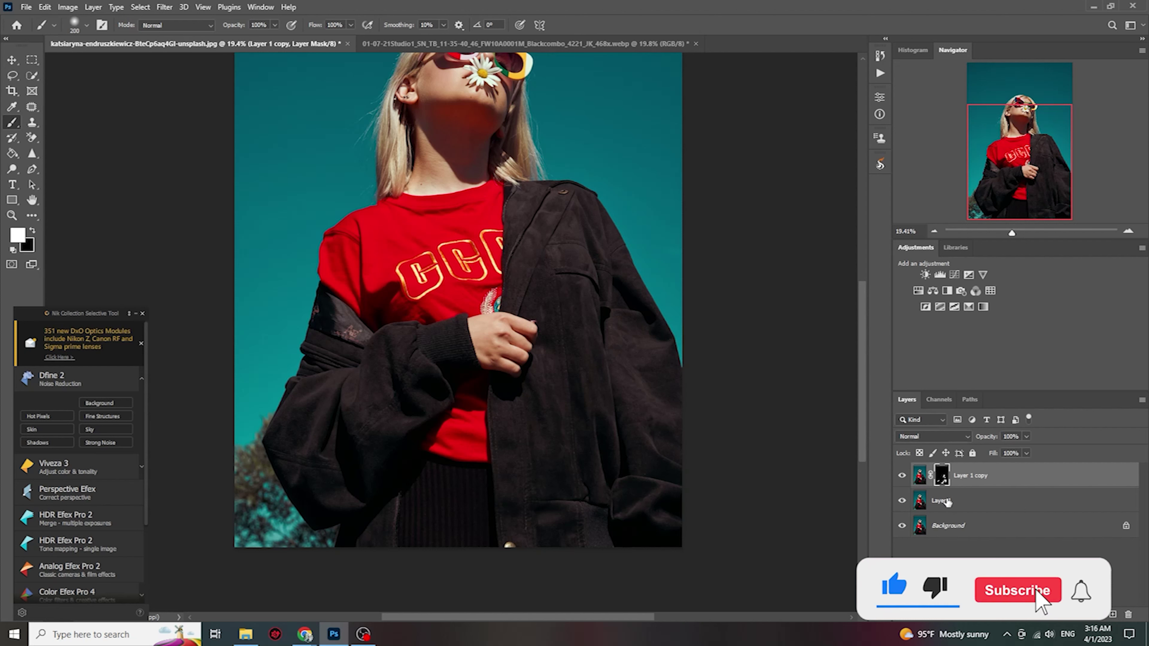
left_click(959, 505)
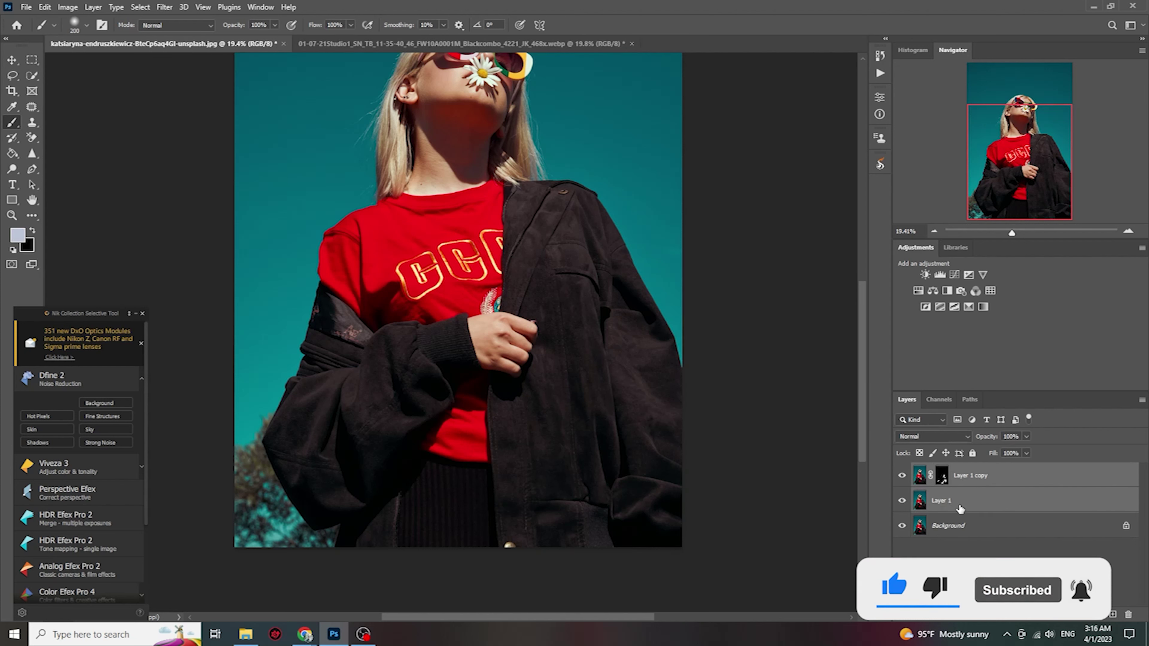
Merge the masked Layer 1 copy into Layer 1, then switch to the man's jacket photo.
left_click(959, 475, "shift")
key("ctrl+e")
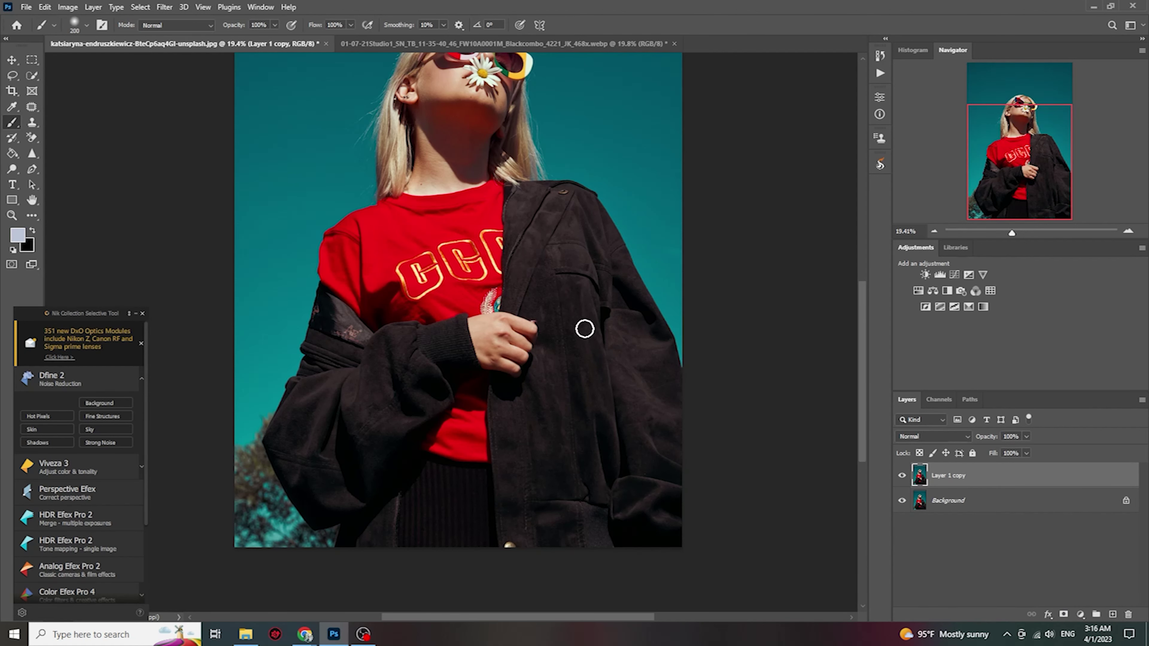
left_click(441, 43)
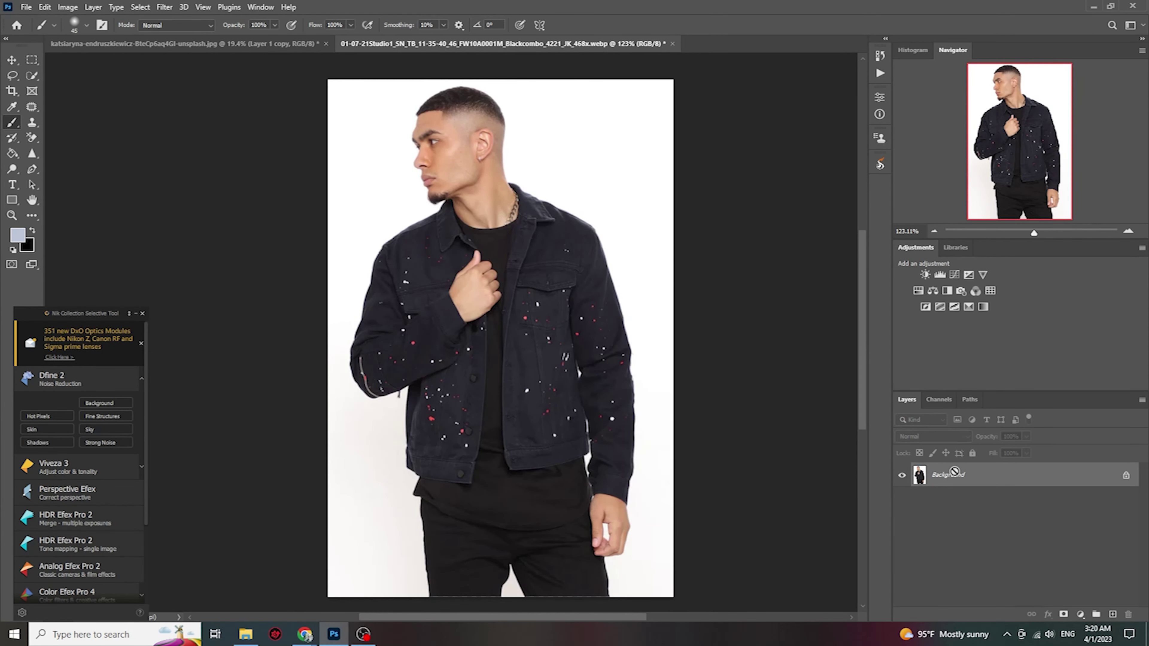
Duplicate the man's photo twice and apply Dust & Scratches at Radius 7, Threshold 10 to the top copy.
key("ctrl+j")
key("ctrl+j")
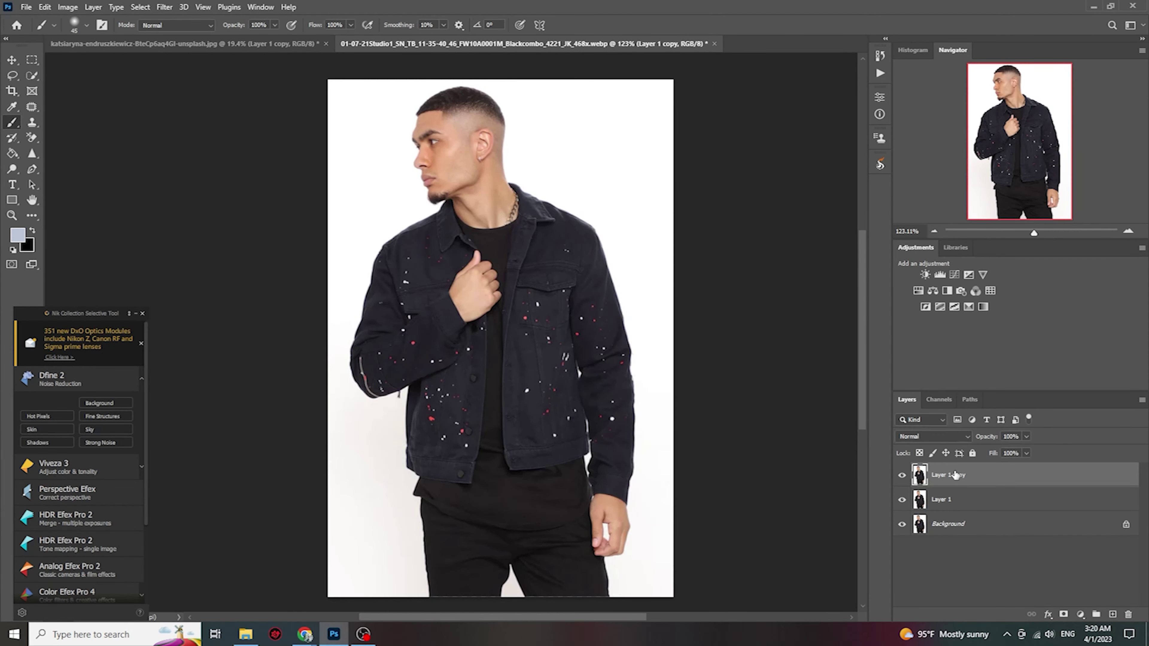
left_click(162, 7)
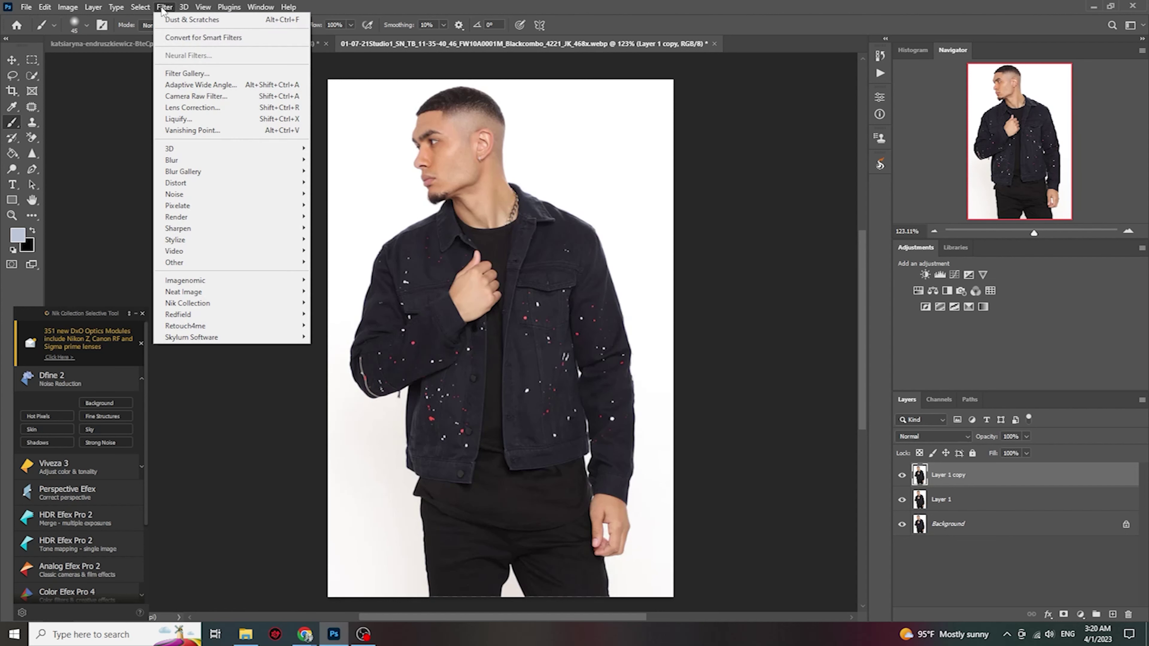
mouse_move(174, 194)
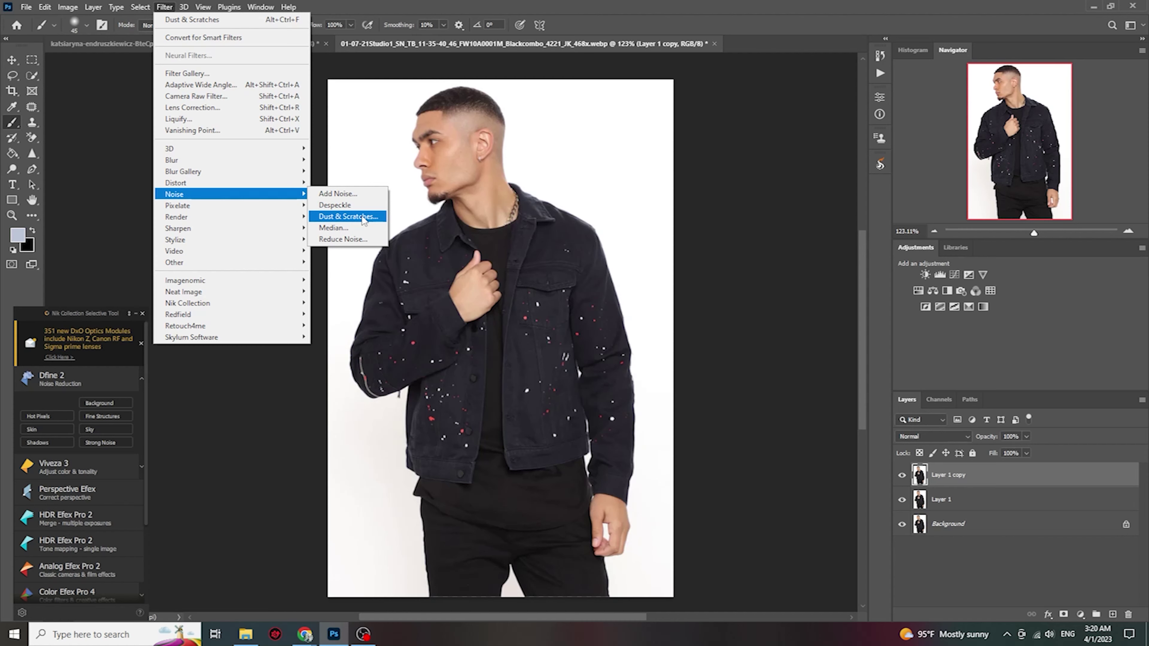
left_click(348, 216)
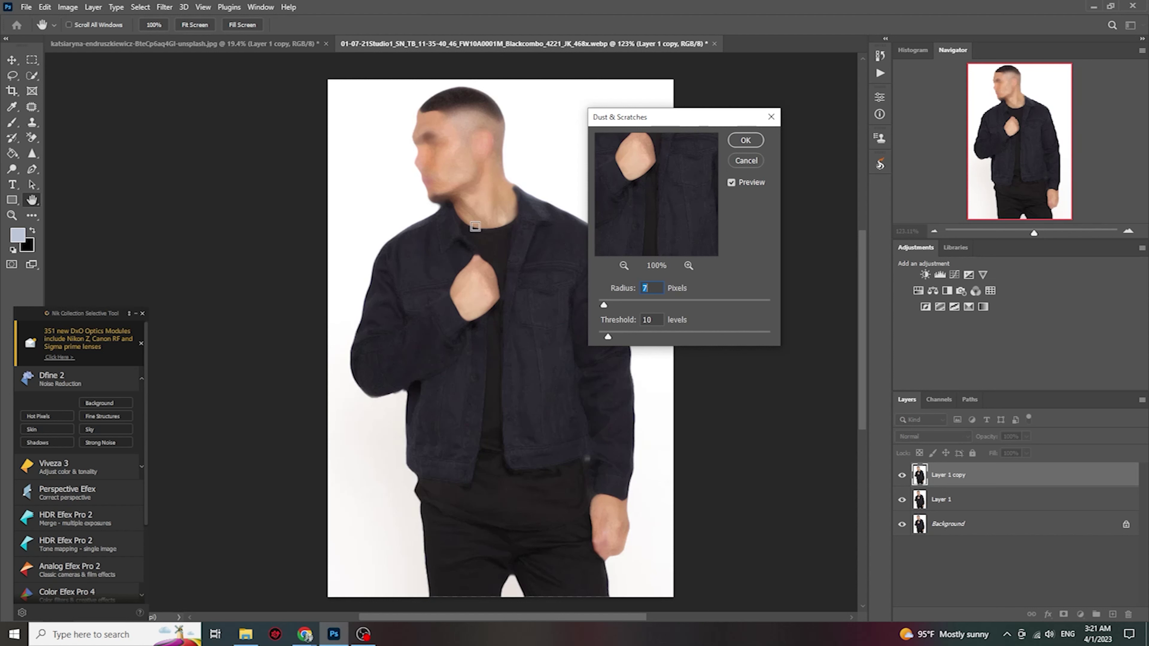
left_click(745, 141)
key("b")
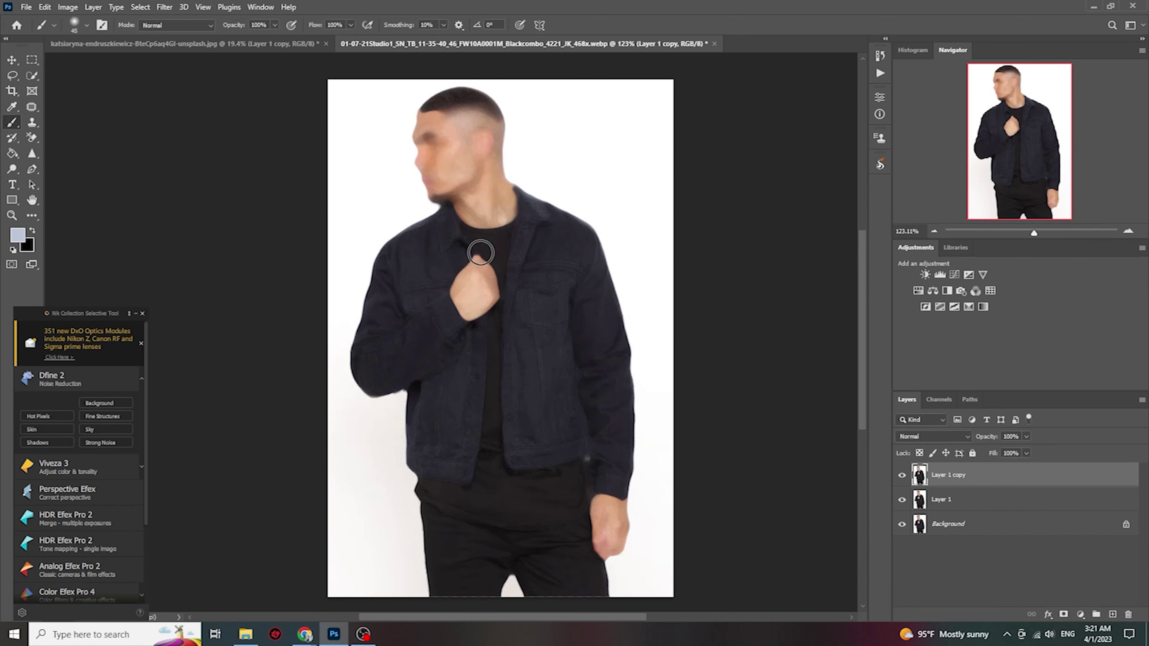
Add an inverted black mask and paint white over specks on the pocket and right side.
left_click(1063, 614)
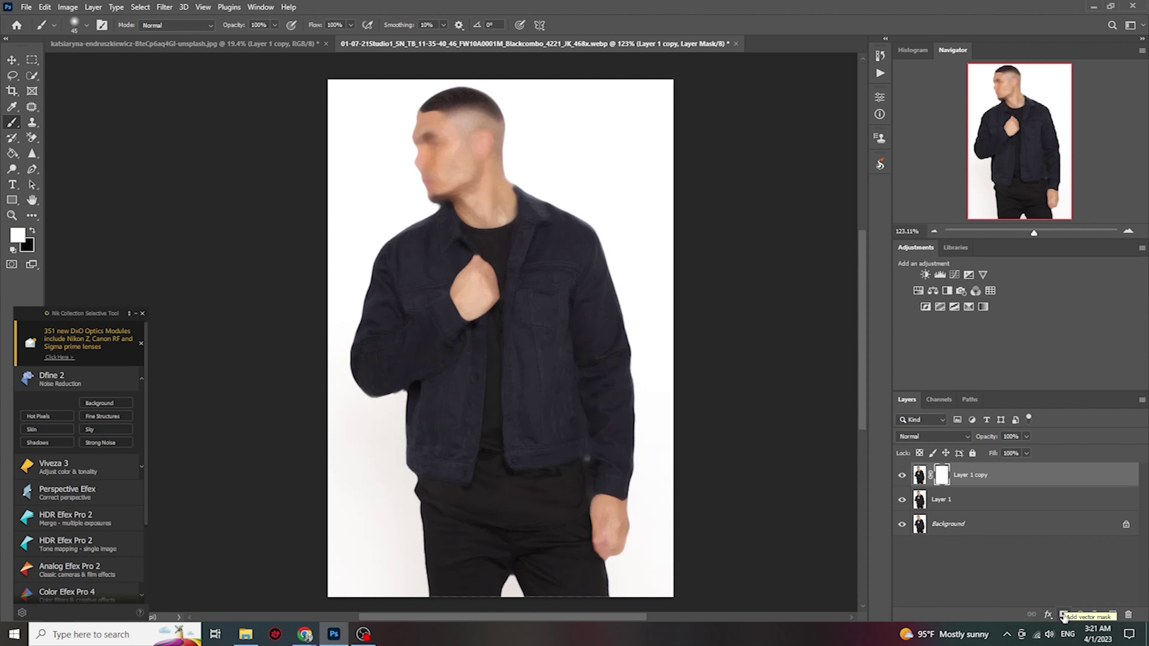
key("ctrl+i")
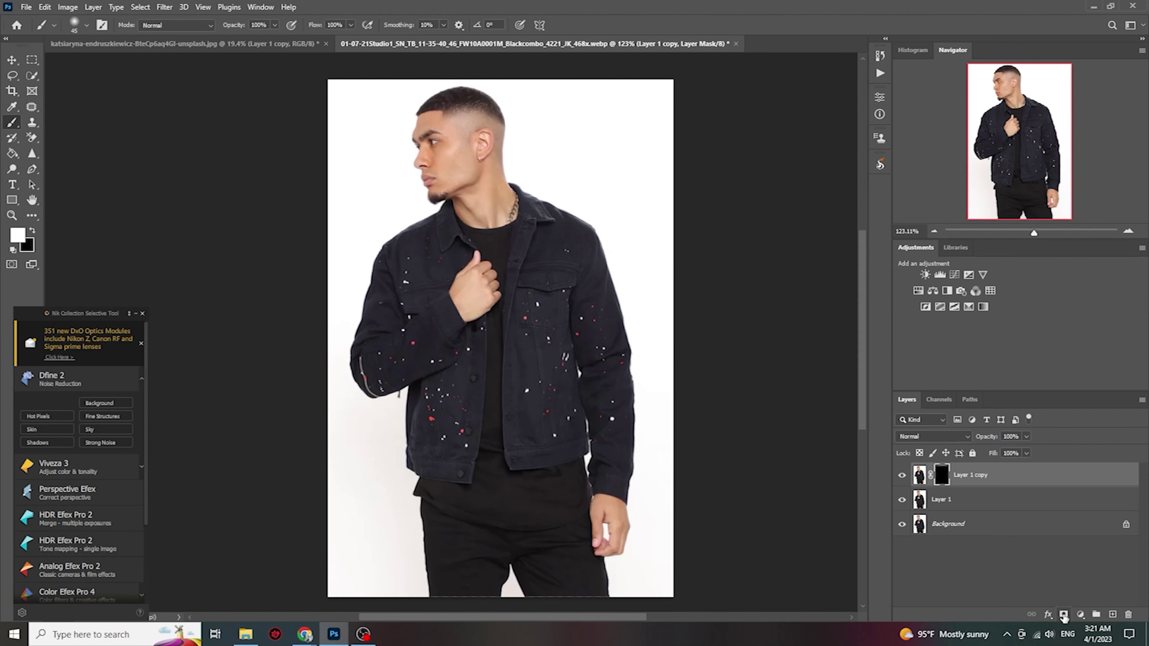
left_click(549, 342)
left_click(537, 304)
left_click_drag(581, 317, 616, 382)
mouse_move(574, 392)
left_mouse_down()
mouse_move(535, 400)
mouse_move(559, 438)
mouse_move(597, 413)
mouse_move(610, 423)
mouse_move(604, 442)
mouse_move(566, 280)
mouse_move(572, 249)
left_mouse_up()
mouse_move(555, 358)
left_mouse_down()
mouse_move(585, 336)
mouse_move(562, 376)
left_mouse_up()
With a 30–35 brush, clean the sleeve, chest and zipper specks, then hide the layer to compare.
key("bracketleft")
key("bracketleft")
key("bracketleft")
mouse_move(456, 354)
left_mouse_down()
mouse_move(382, 357)
mouse_move(406, 362)
mouse_move(383, 368)
mouse_move(379, 387)
mouse_move(403, 377)
mouse_move(380, 387)
left_mouse_up()
mouse_move(398, 288)
left_mouse_down()
mouse_move(423, 244)
mouse_move(439, 254)
mouse_move(395, 290)
mouse_move(433, 384)
mouse_move(453, 403)
mouse_move(458, 442)
mouse_move(425, 439)
mouse_move(466, 444)
left_mouse_up()
key("bracketright")
key("bracketright")
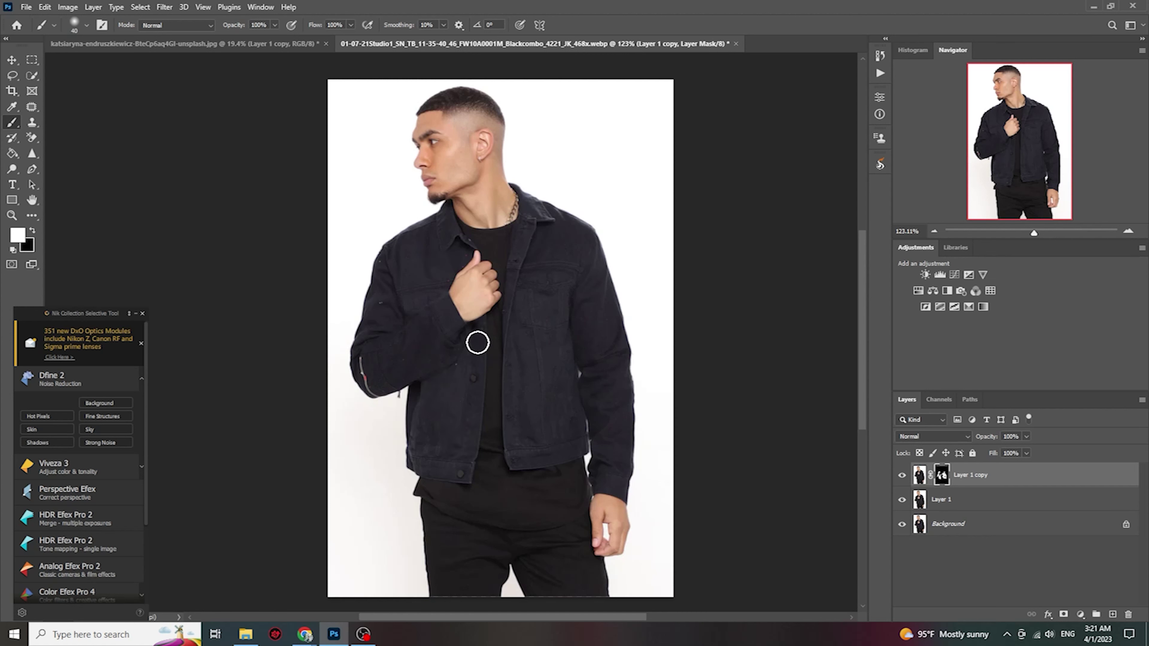
key("bracketleft")
left_click_drag(379, 260, 436, 254)
key("bracketleft")
left_click_drag(357, 362, 377, 391)
left_click(902, 475)
left_click(902, 475)
Show the cleaned layer again, then merge Layer 1 copy with Layer 1.
left_click(902, 475)
left_click(970, 498, "ctrl")
key("ctrl+e")
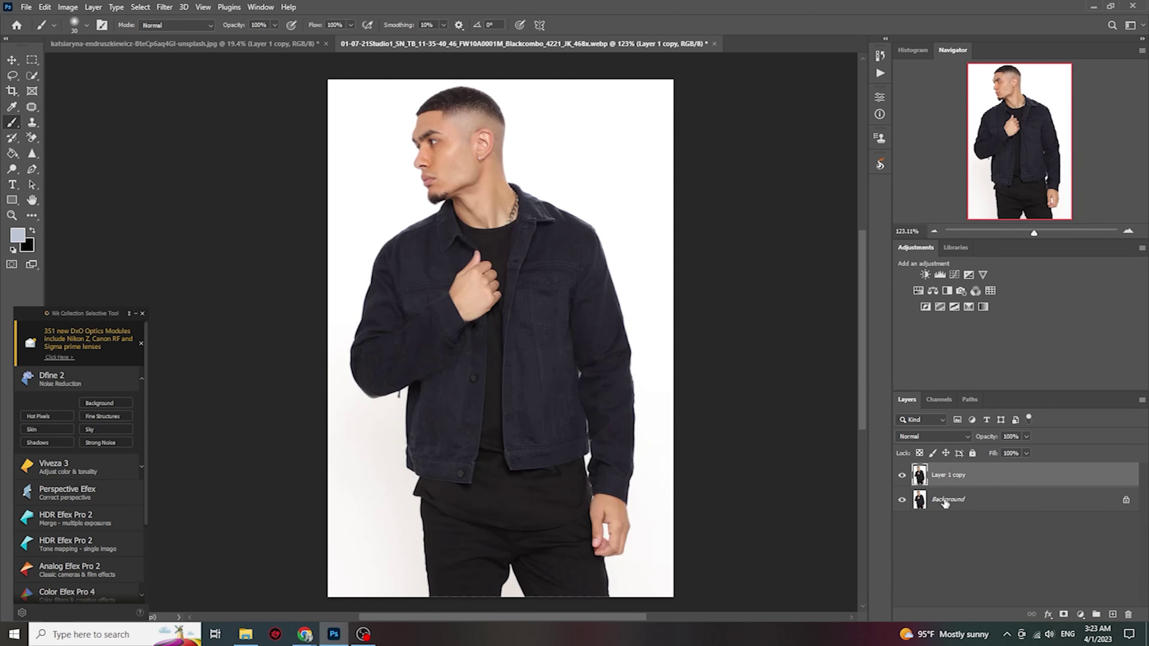